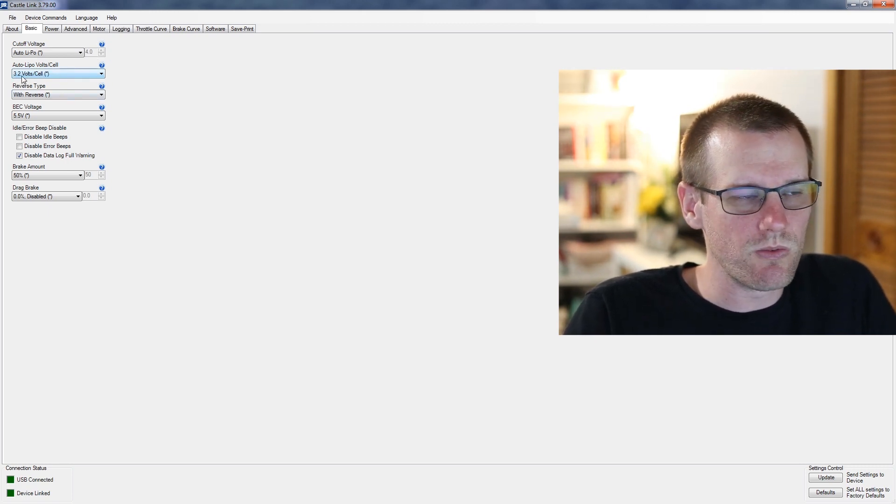
- Set the Auto-Lipo cutoff to 3.3 Volts/Cell and the reverse type to Without Reverse
click(45, 75)
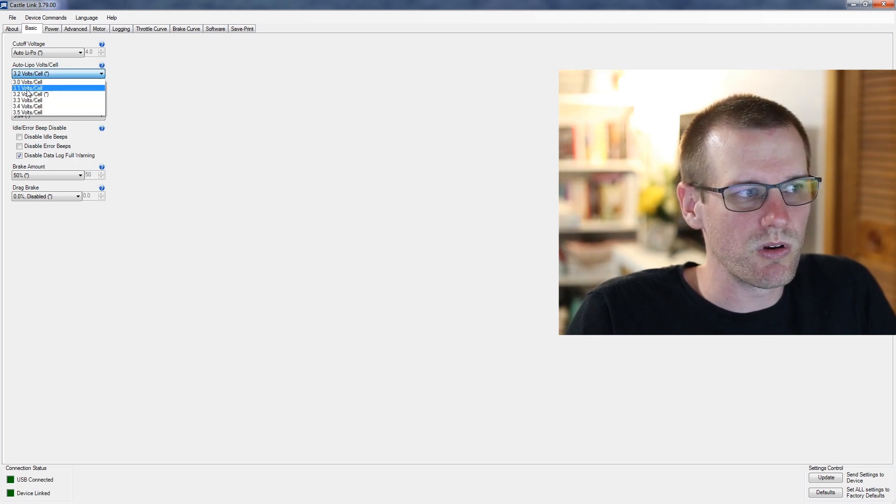
click(58, 100)
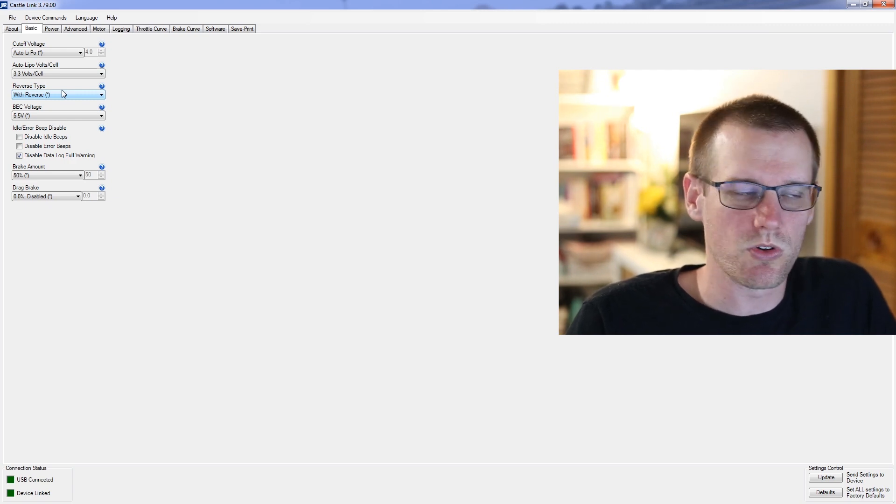
click(51, 95)
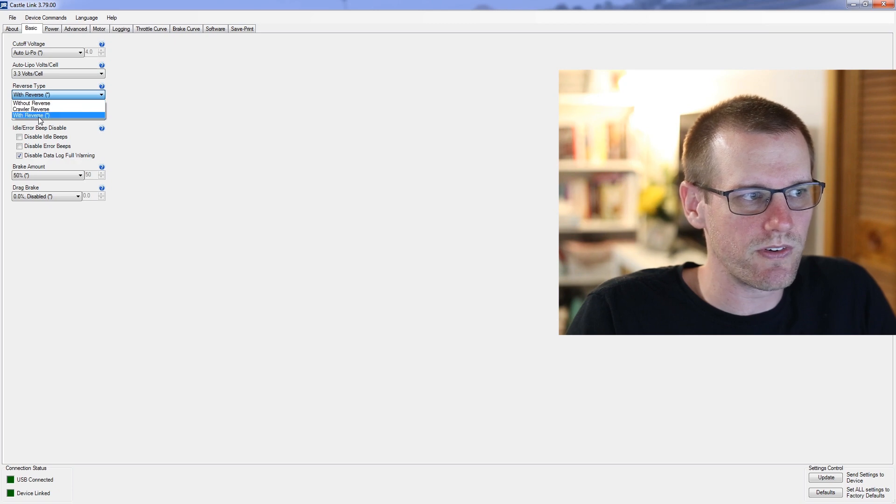
click(51, 103)
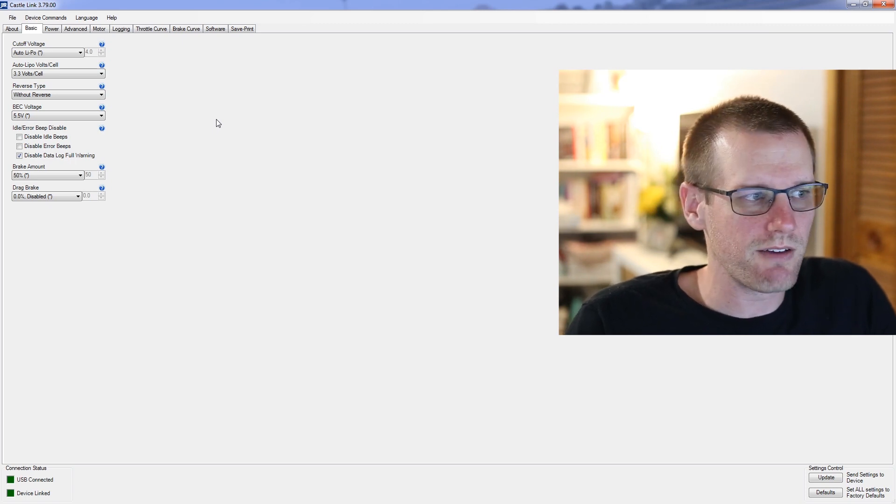
- Set the BEC voltage to 6.0V and turn off the Disable Data Log Full Warning option
click(47, 113)
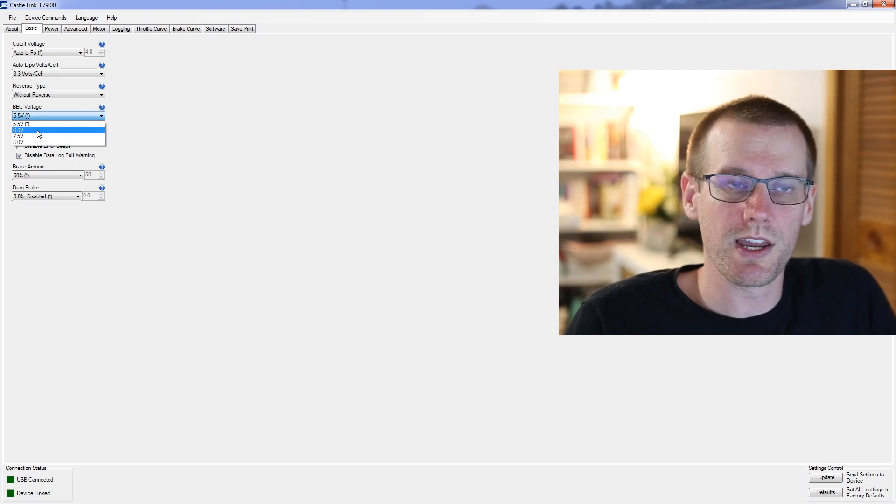
click(39, 134)
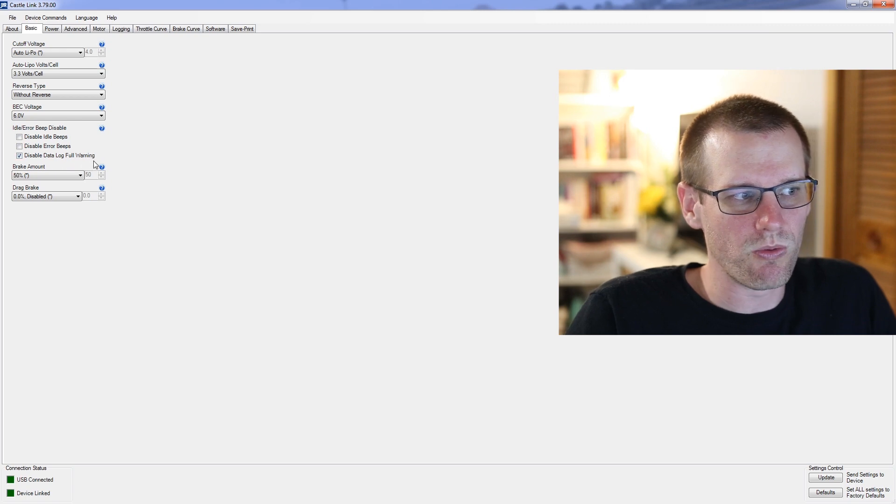
click(20, 155)
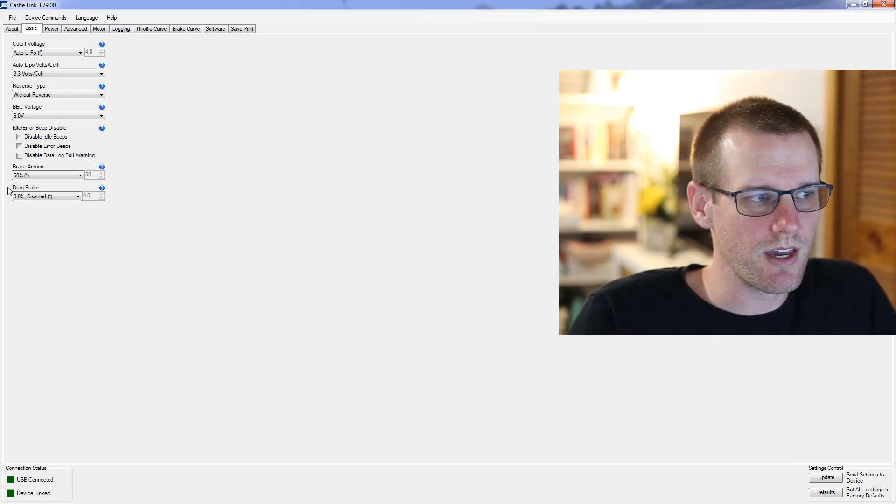
- Read the help description and option explanations for the Brake Amount setting
click(104, 168)
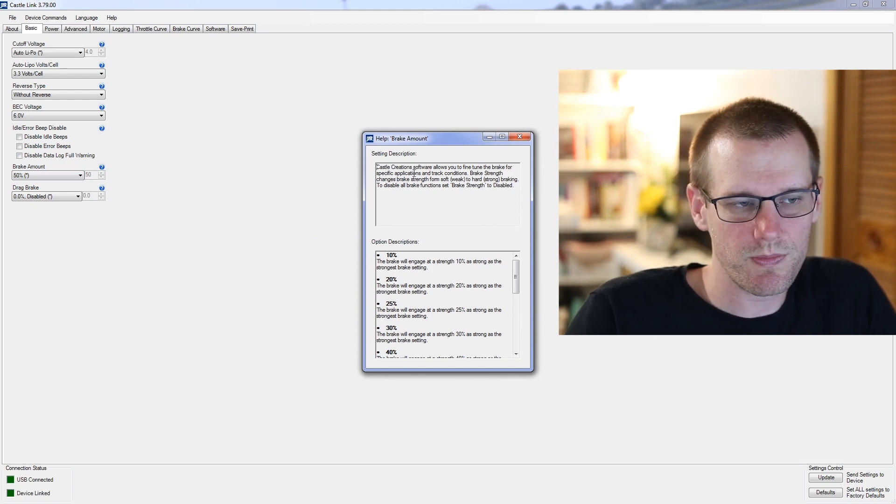
drag(463, 167, 433, 173)
click(452, 198)
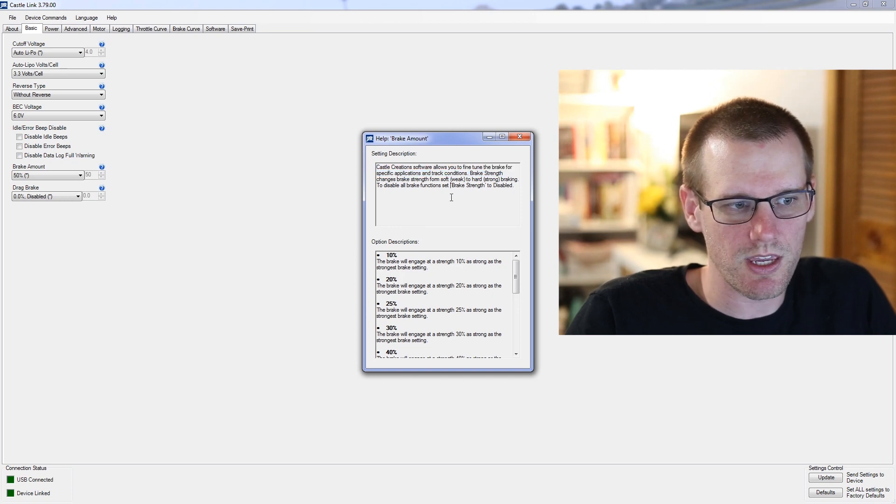
drag(377, 285, 498, 291)
click(450, 299)
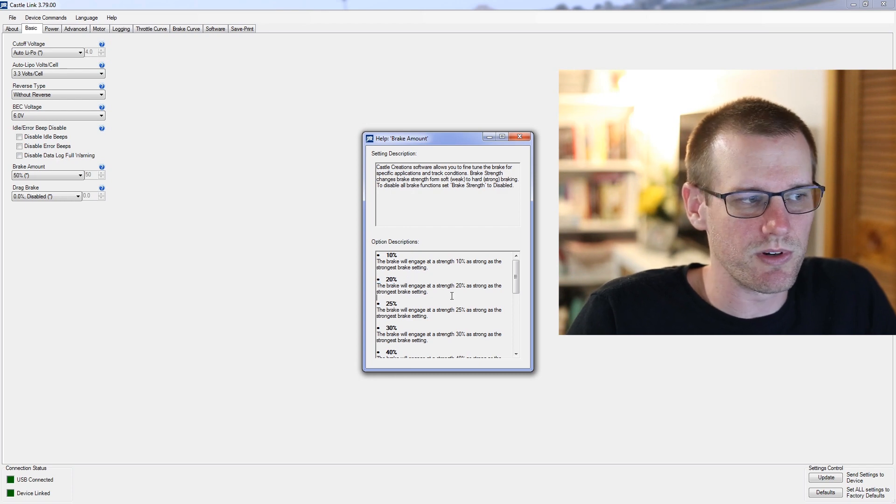
click(519, 136)
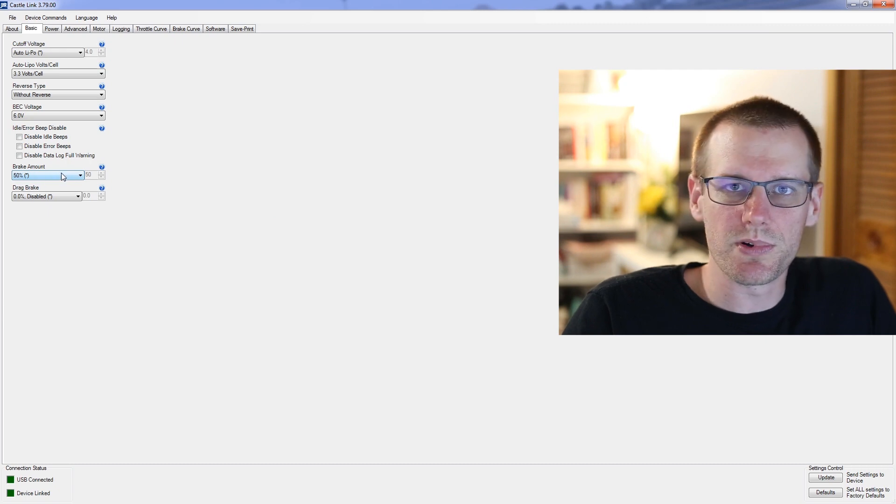
- Review the available choices for Brake Amount and Drag Brake without changing either setting
click(18, 176)
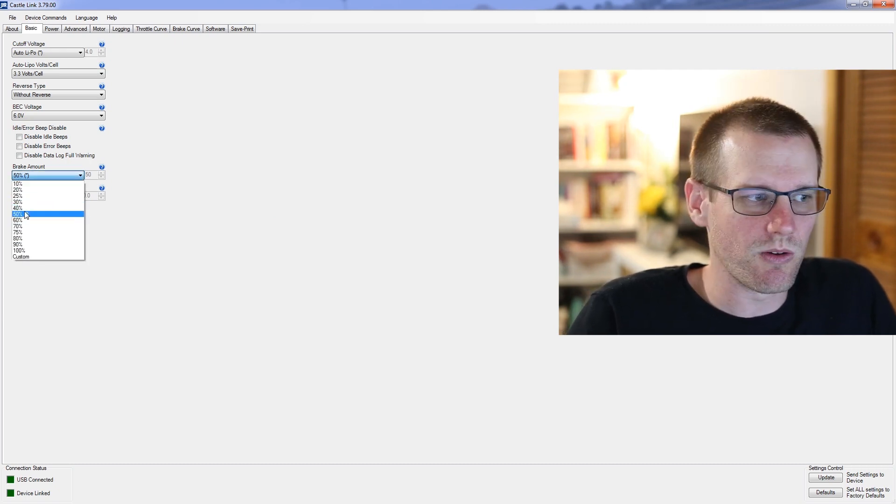
click(121, 213)
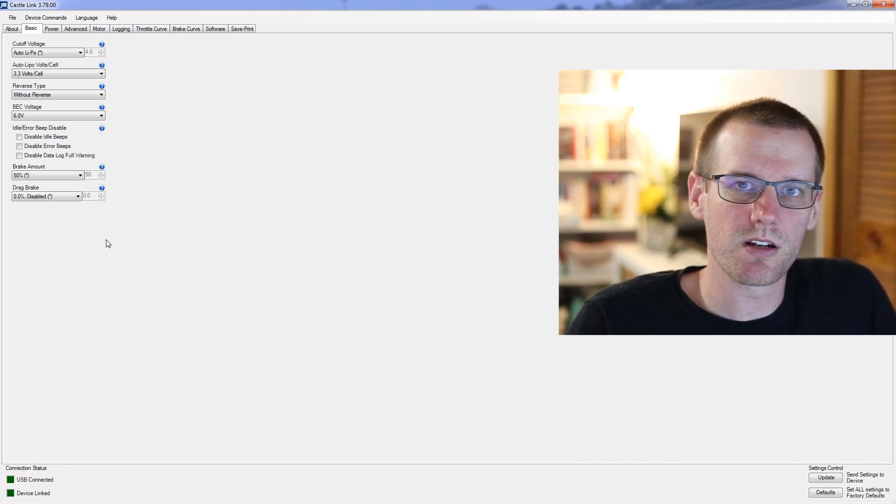
click(41, 197)
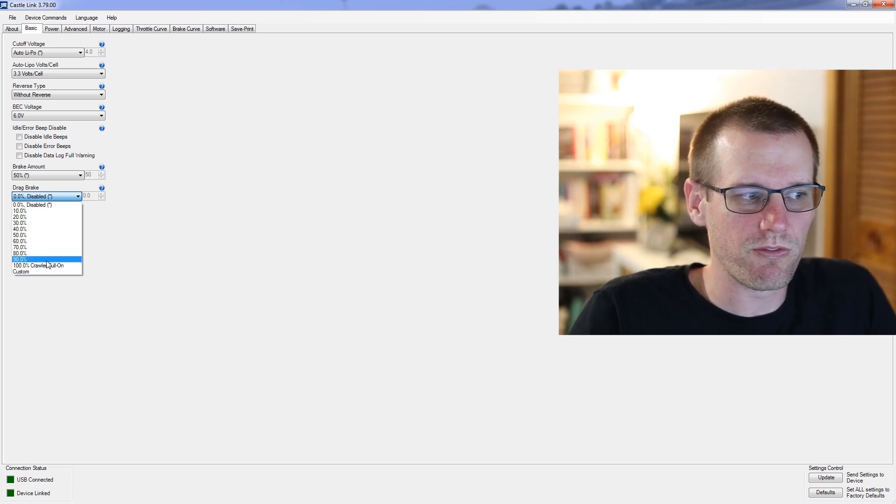
click(146, 239)
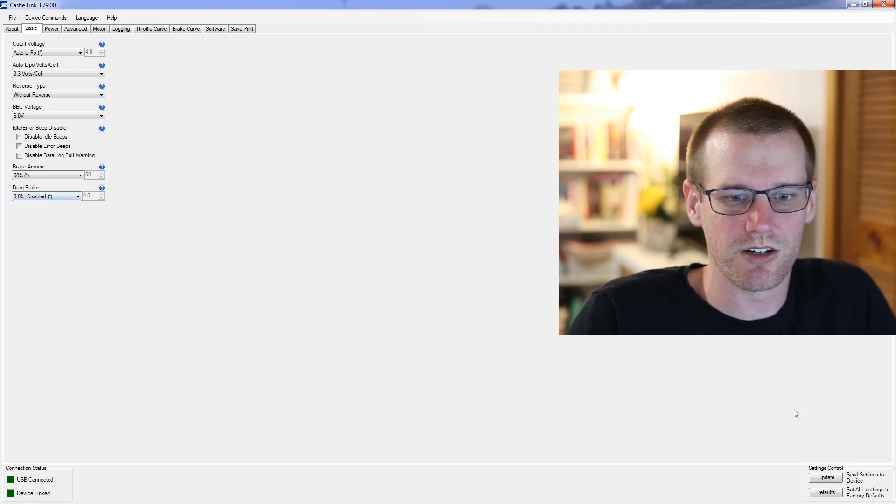
- Set the controller's Start Power to Medium in the power settings
click(54, 30)
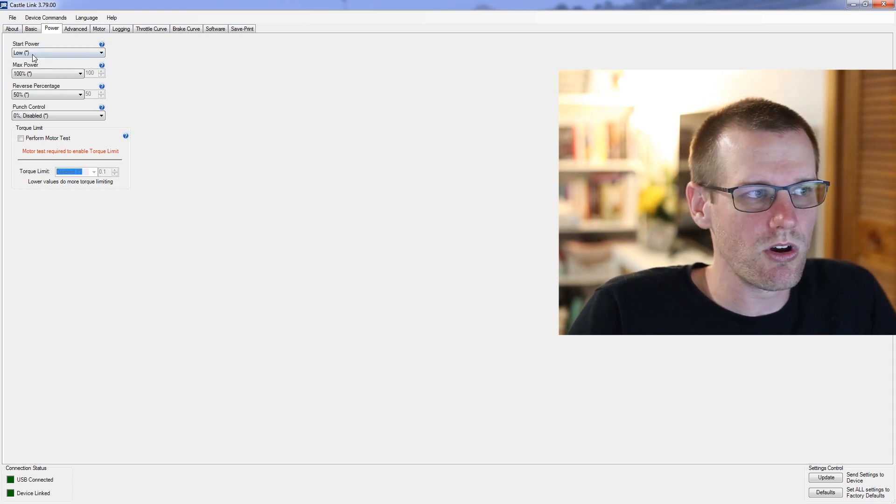
click(32, 53)
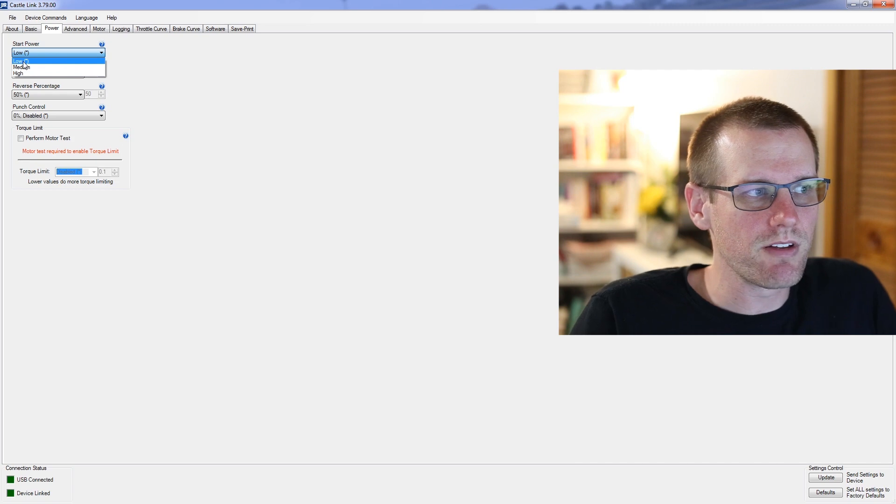
click(32, 68)
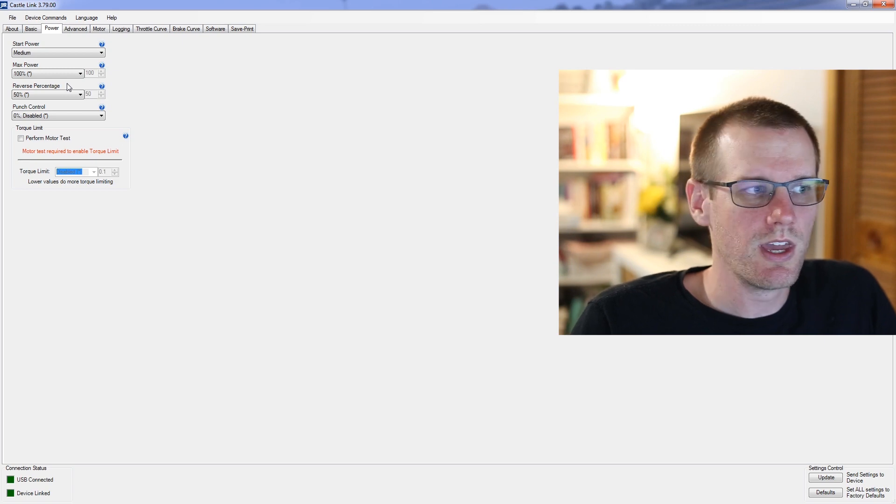
- Review the available Max Power choices and read the help for Reverse Percentage
click(40, 74)
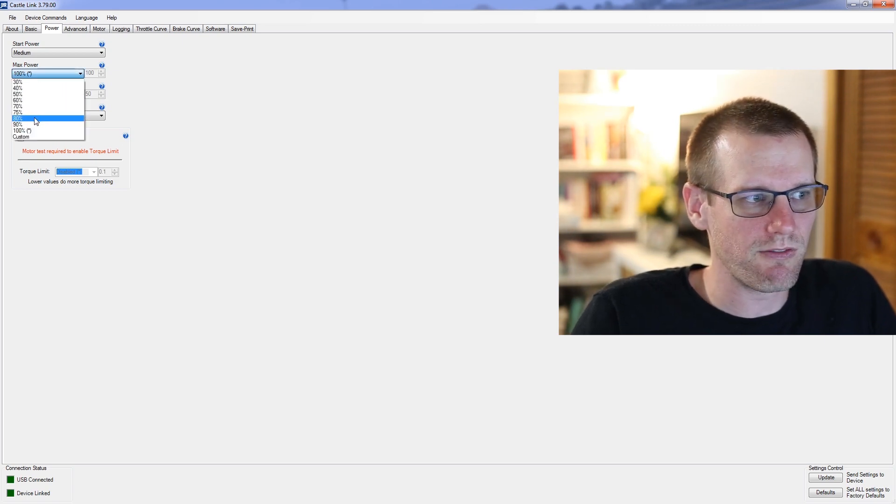
click(299, 116)
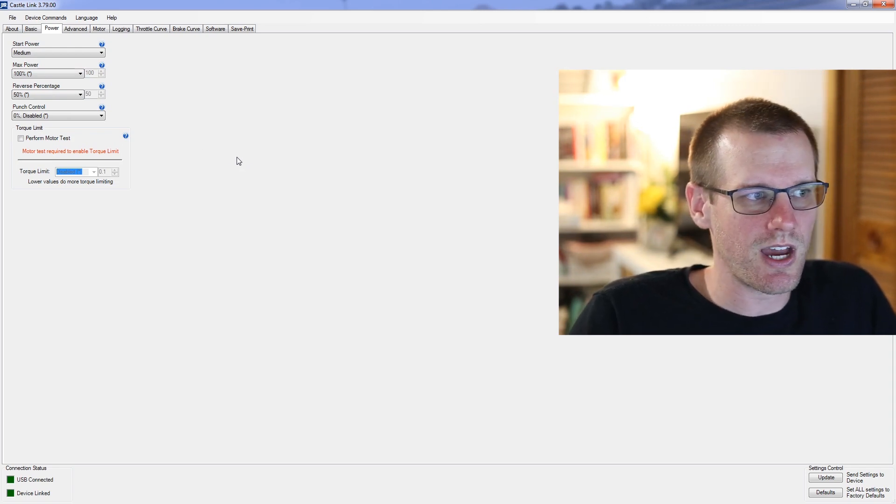
click(31, 74)
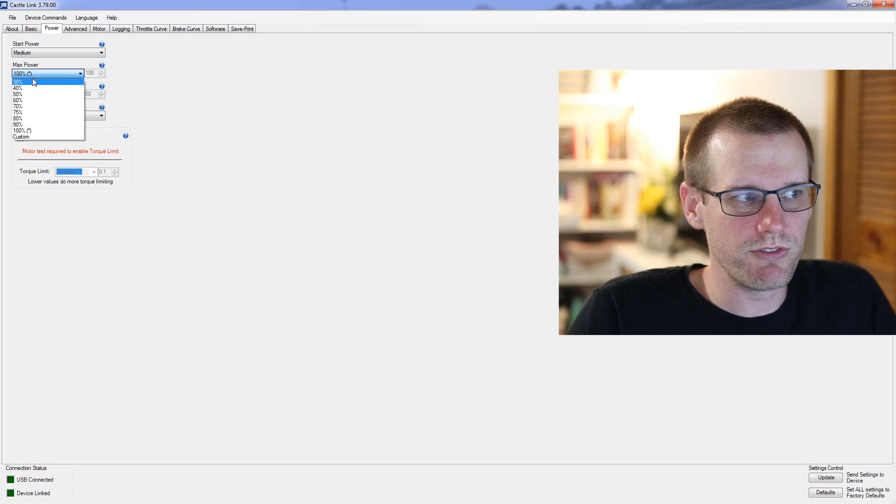
click(211, 121)
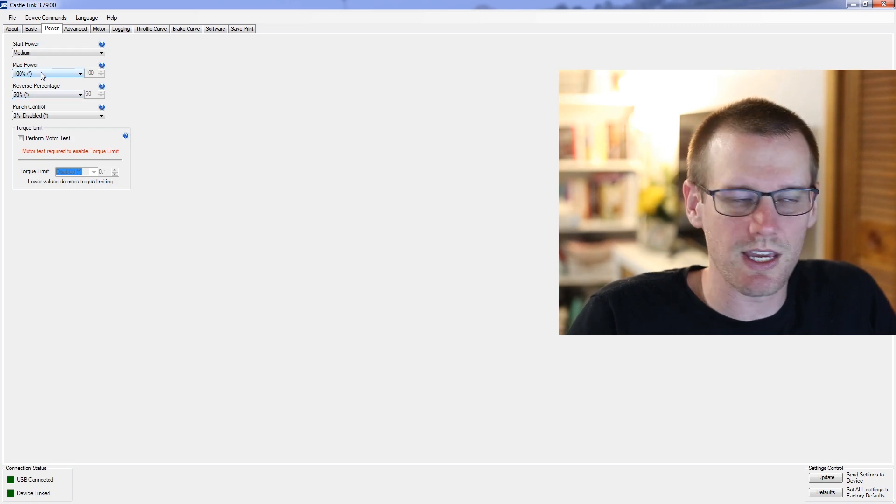
click(102, 88)
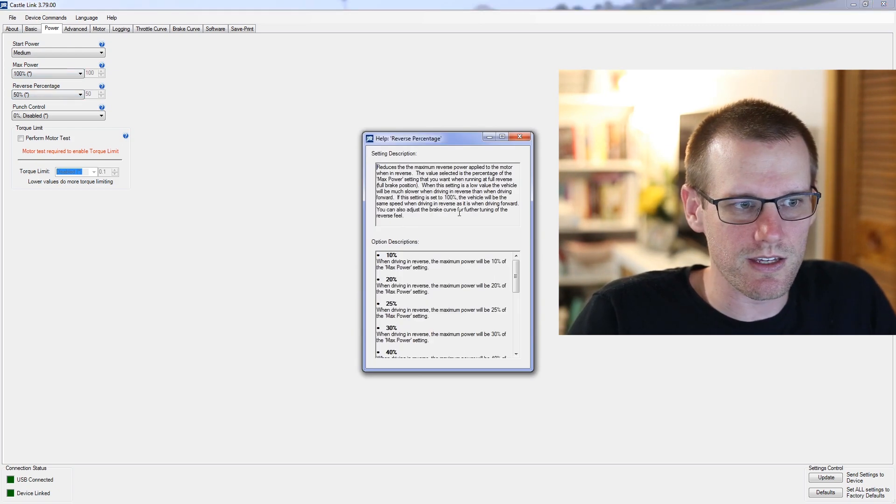
click(520, 137)
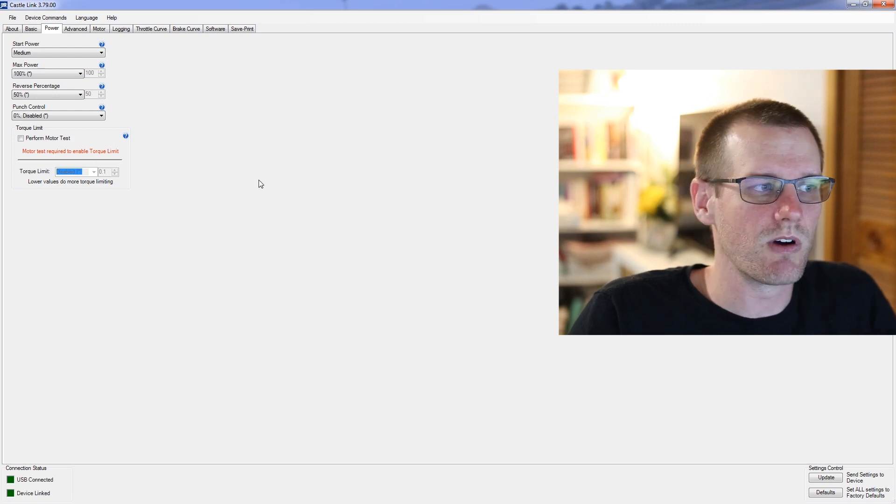
- Set Punch Control to 40%
click(34, 116)
click(48, 166)
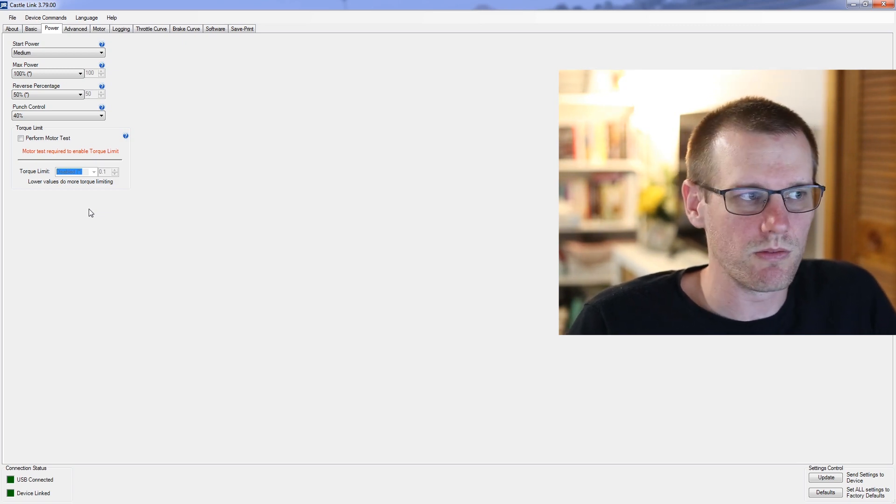
- Review the available Arming Time and Auxiliary Wire Mode choices in the advanced settings without changing them
click(76, 29)
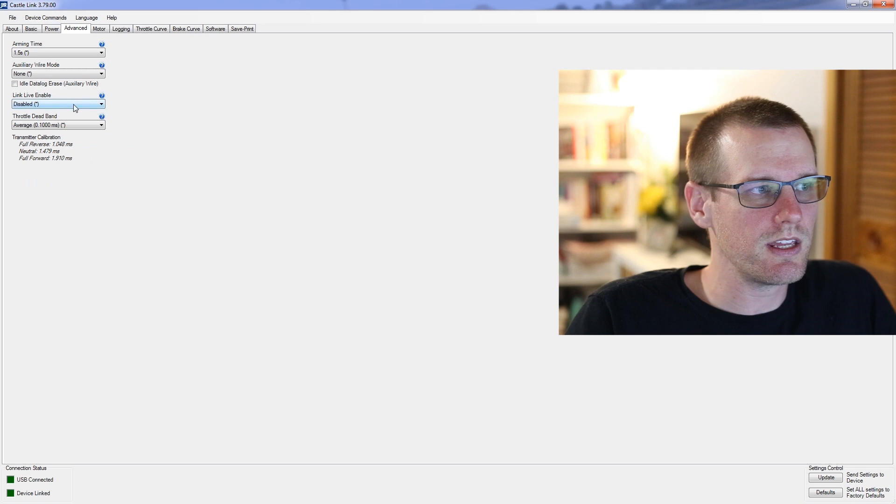
click(34, 52)
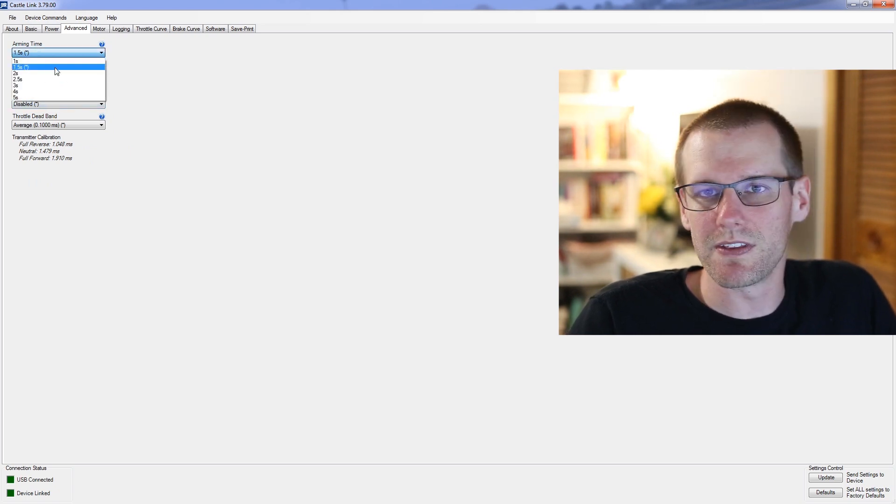
click(270, 141)
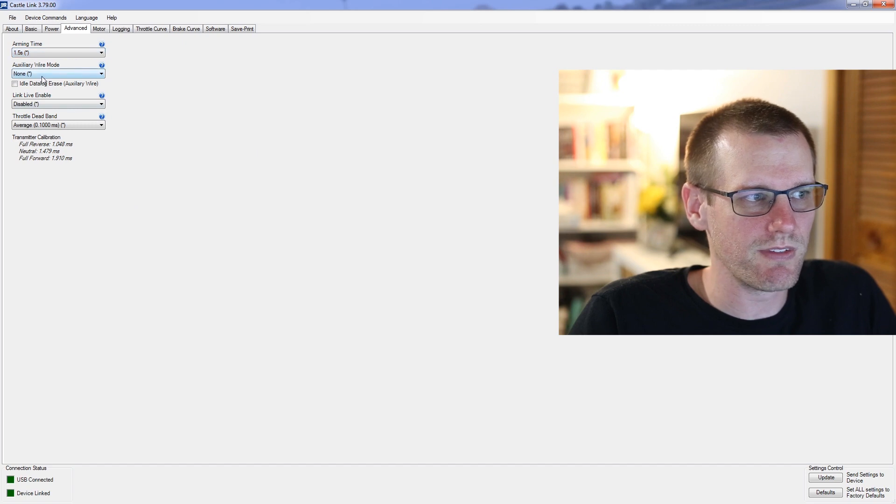
click(56, 74)
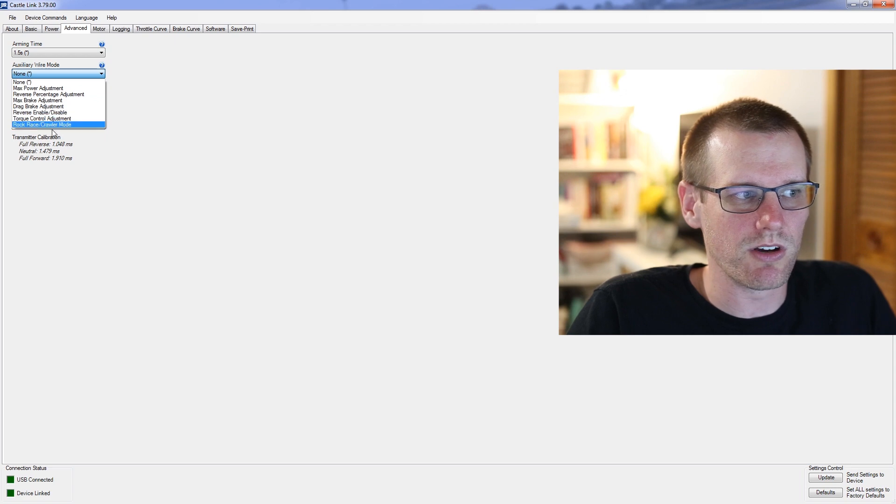
click(287, 149)
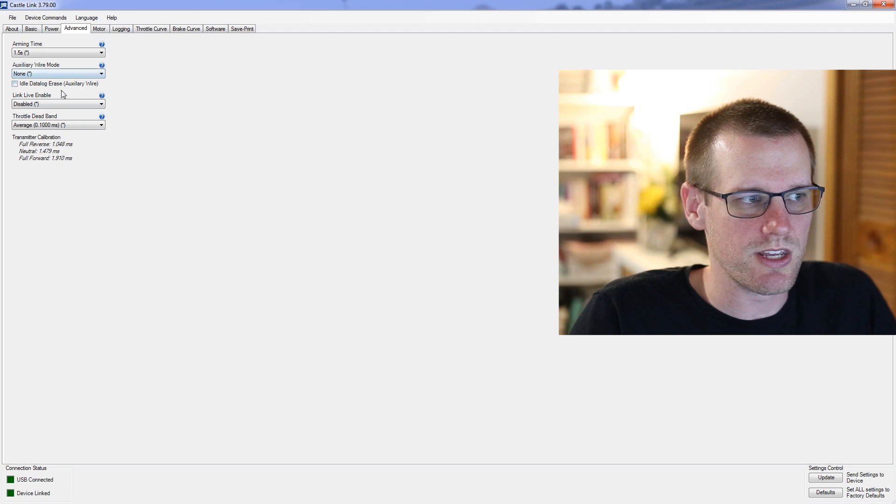
- Read the help for Link Live Enable and review the available Throttle Dead Band choices
click(102, 95)
drag(386, 177, 474, 180)
click(520, 136)
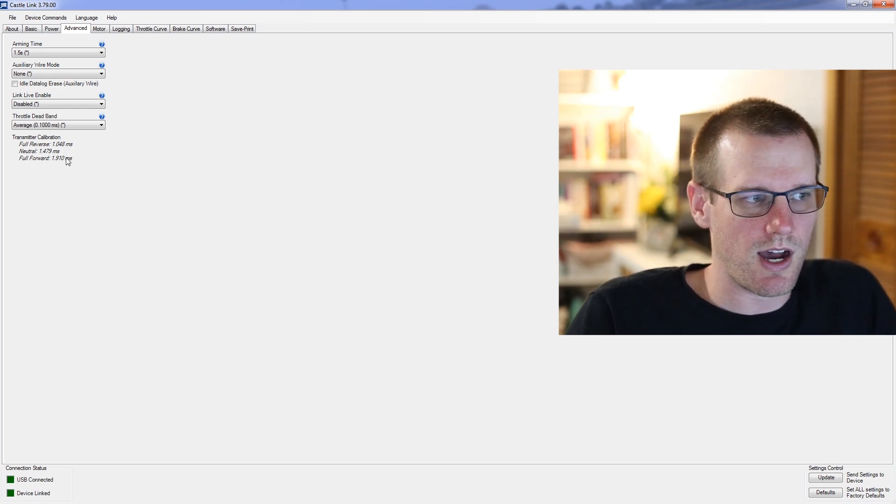
click(68, 125)
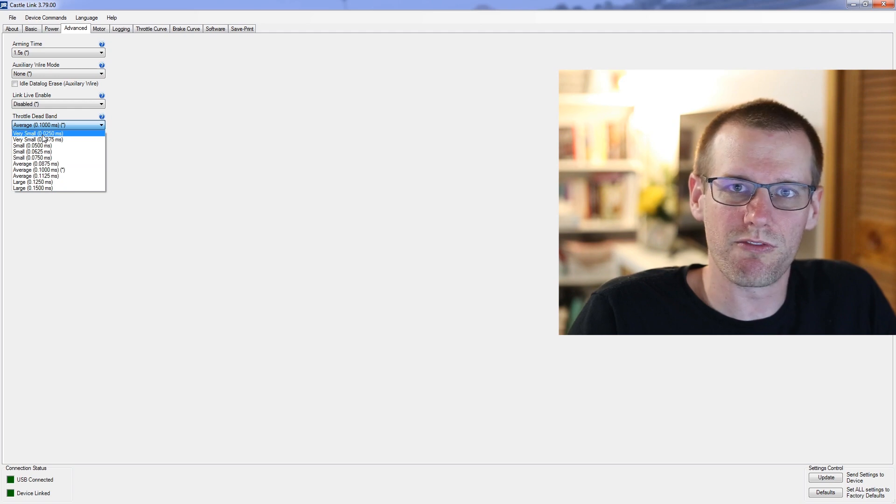
click(229, 207)
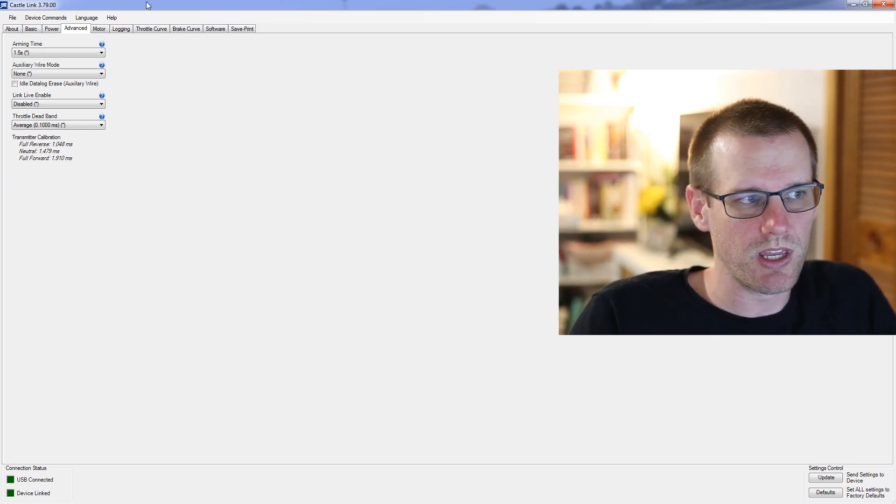
- Set the motor direction to Reverse in the motor settings
click(103, 29)
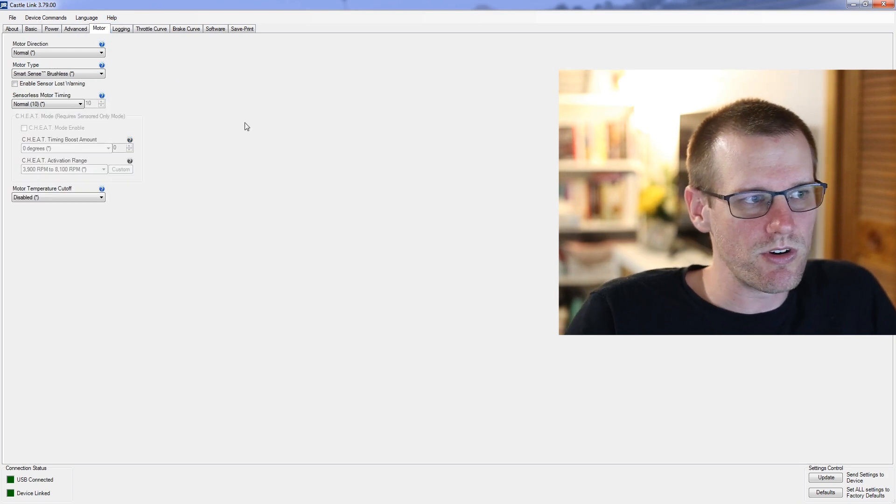
click(80, 53)
click(18, 68)
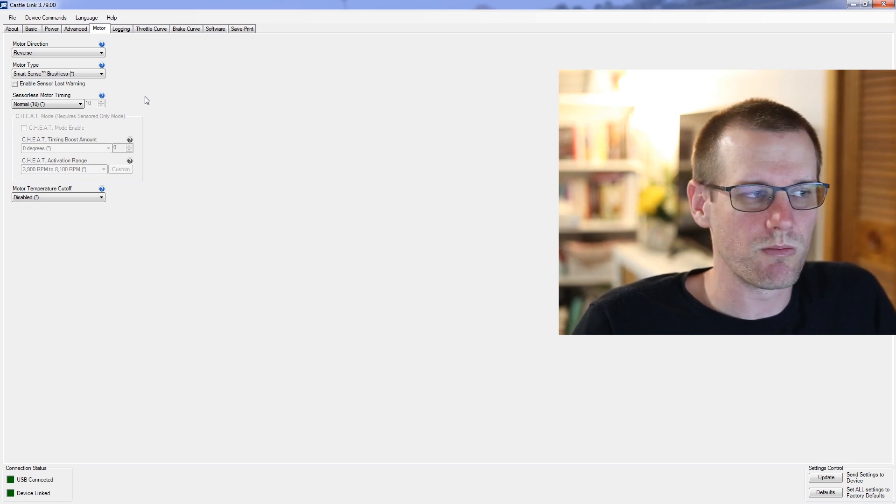
- Select Smart Sense Brushless as the motor type and Normal (10) as the sensorless motor timing
click(42, 73)
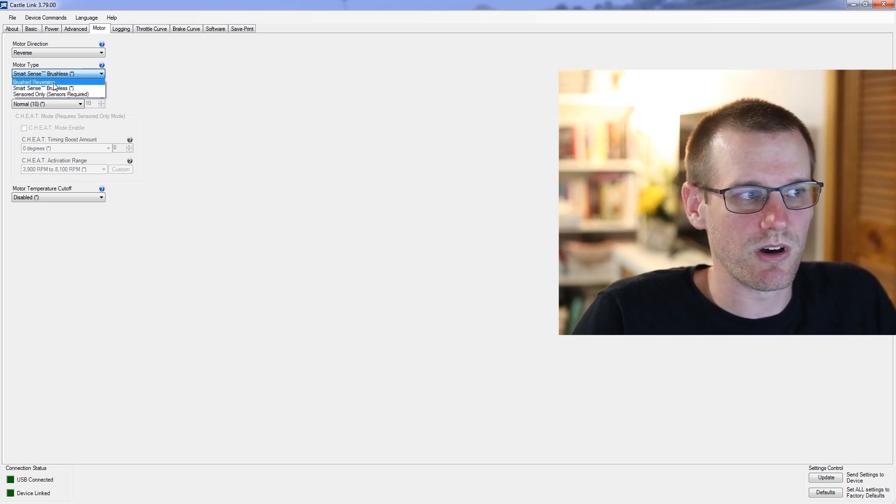
click(89, 88)
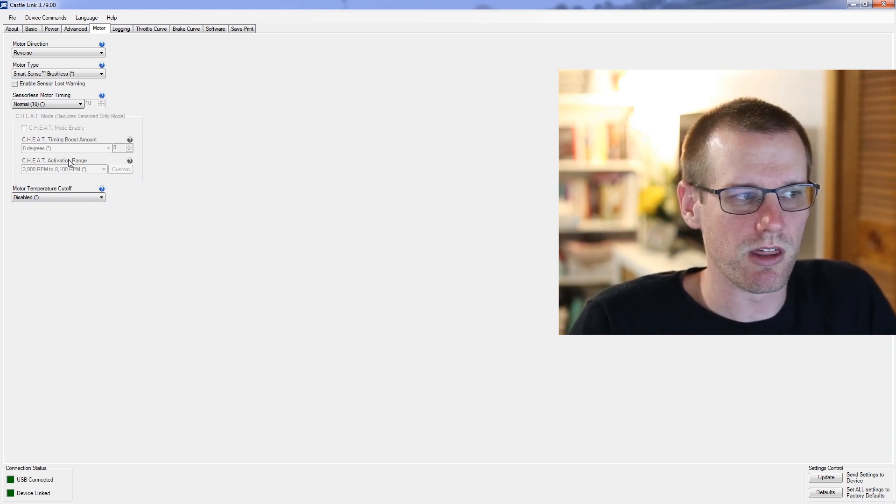
click(25, 105)
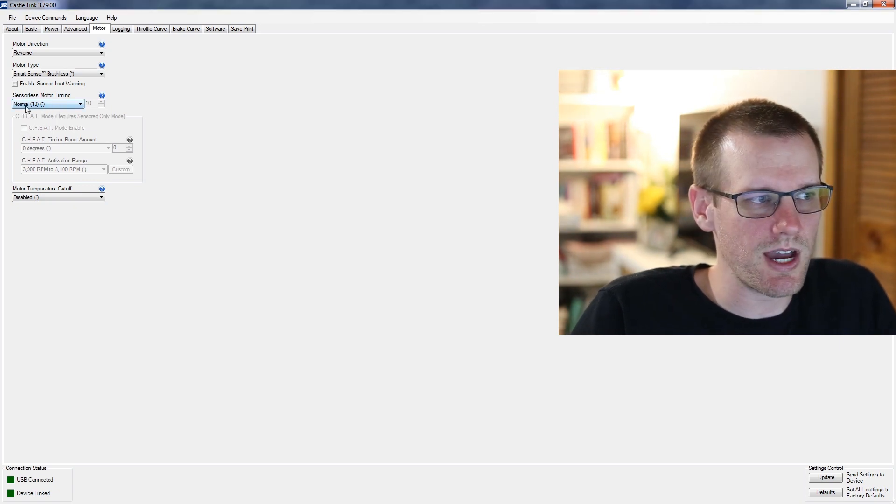
click(50, 104)
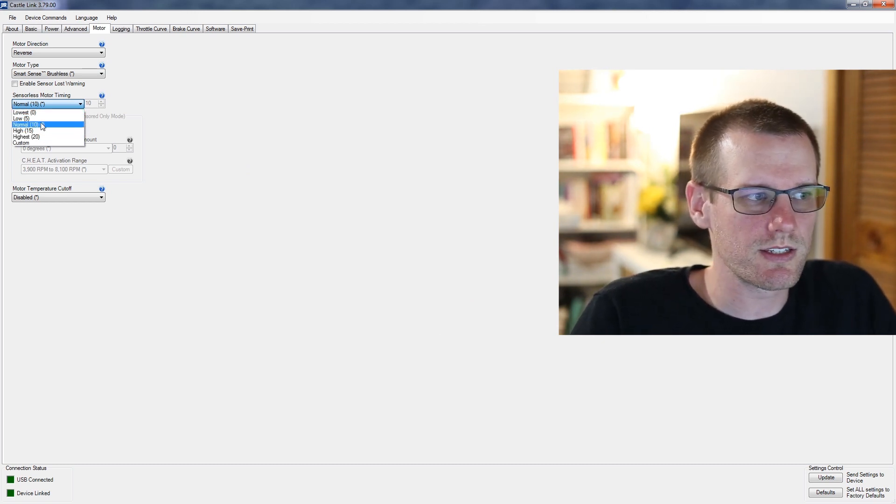
click(41, 123)
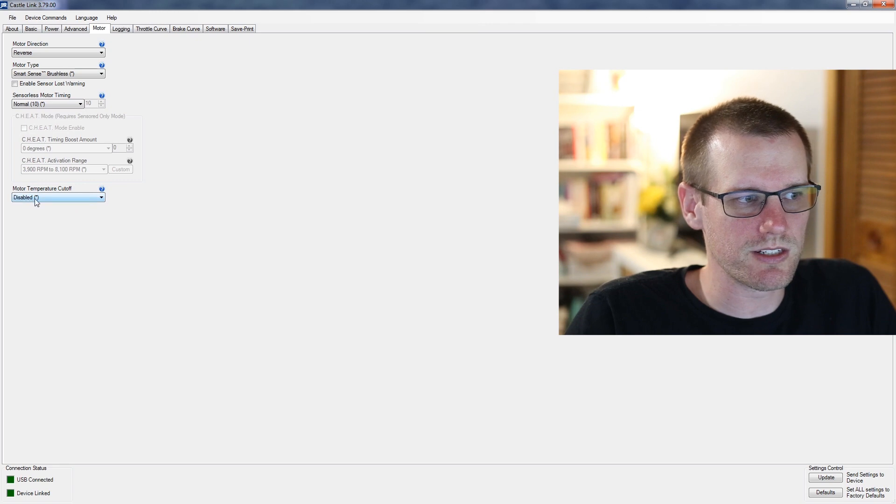
- Set the Motor Temperature Cutoff to Medium (160°F / 71°C) and acknowledge the warning
click(102, 200)
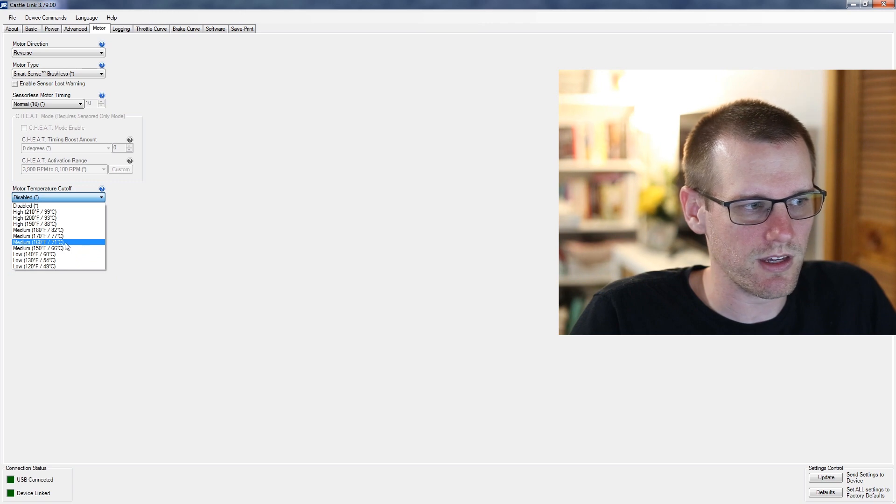
click(67, 243)
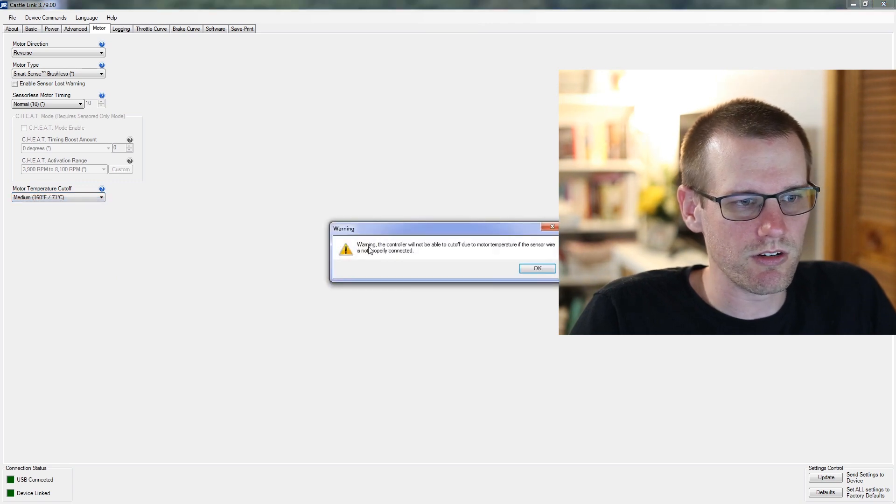
click(537, 268)
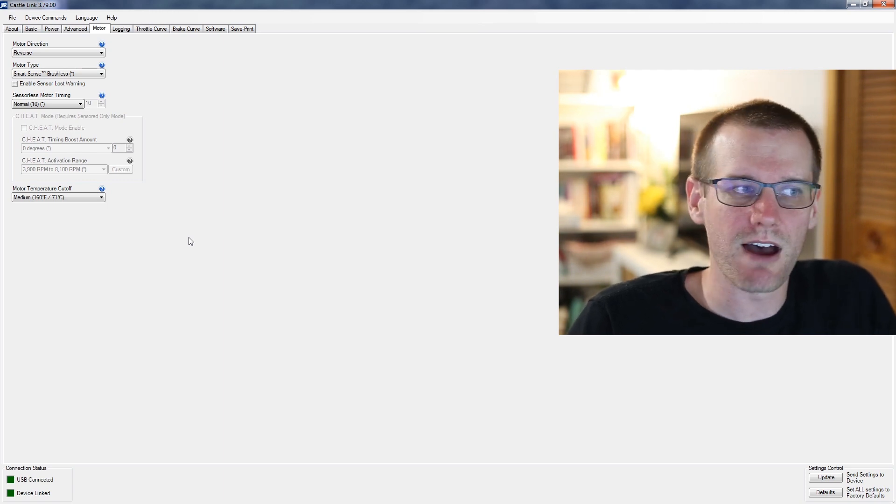
- Exclude Controller Input Throttle, Auxiliary Wire Mode and BEC Voltage from logging, and set the sample frequency to 10 Sample / Sec
click(121, 29)
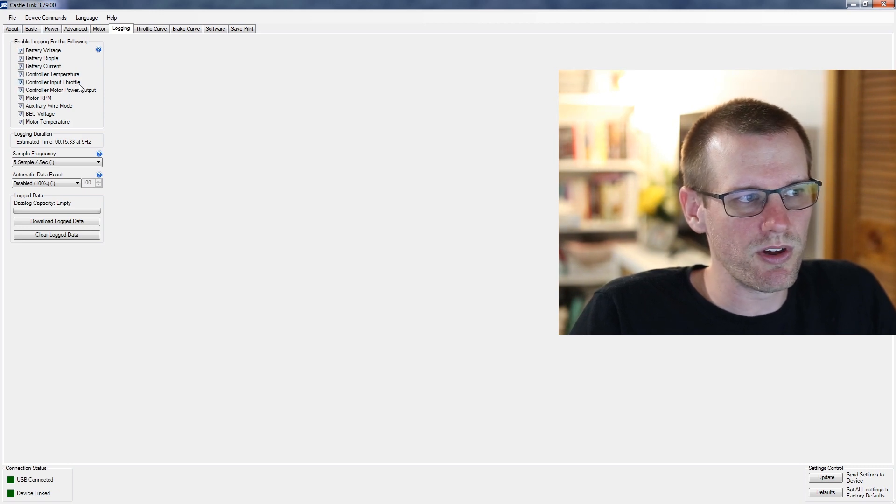
click(20, 83)
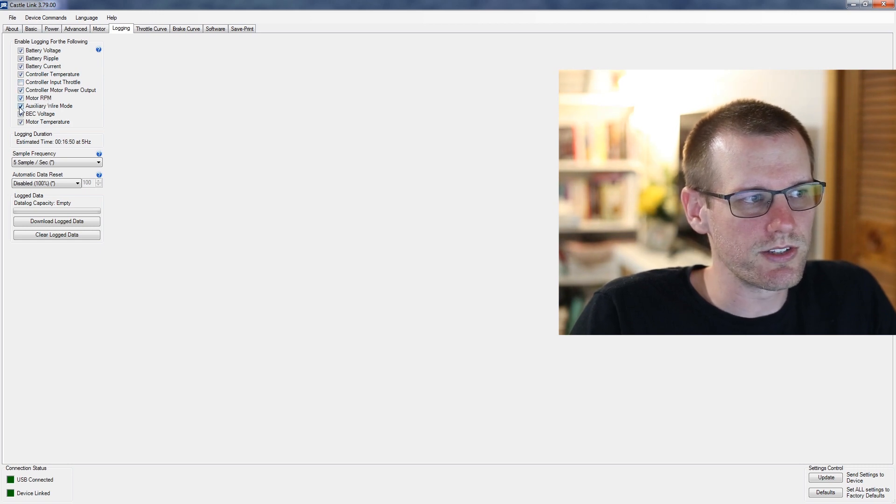
click(20, 106)
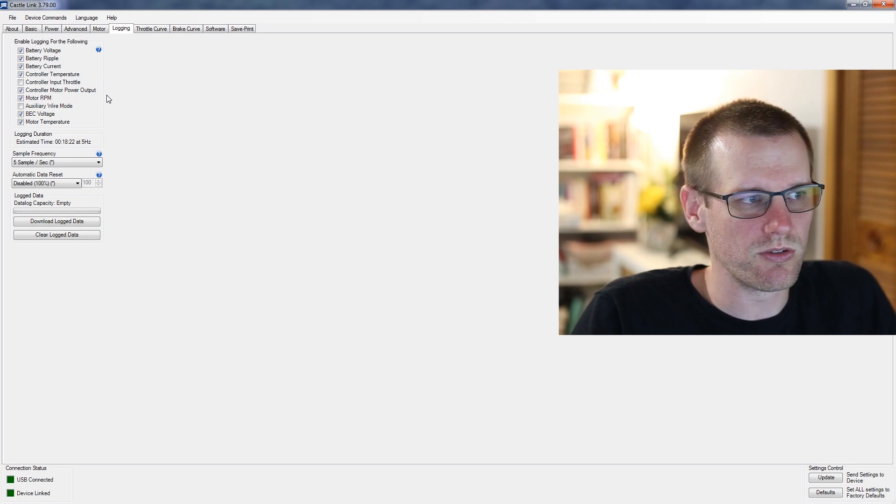
click(21, 115)
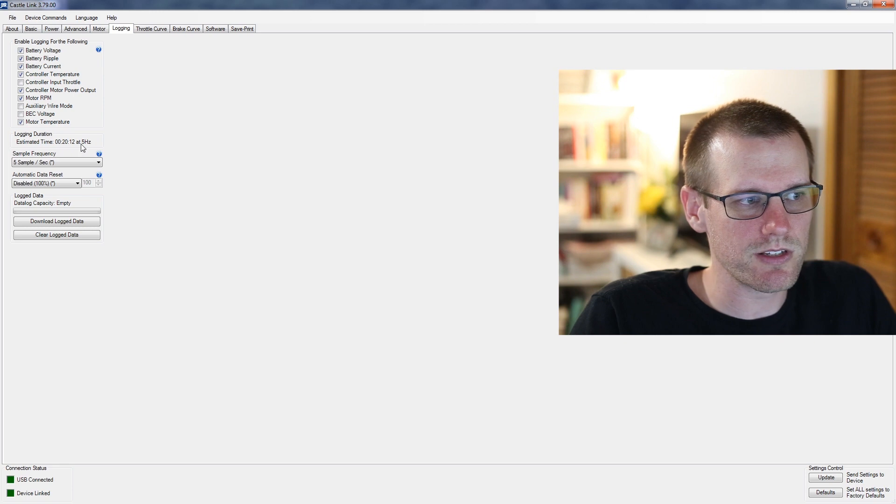
click(30, 163)
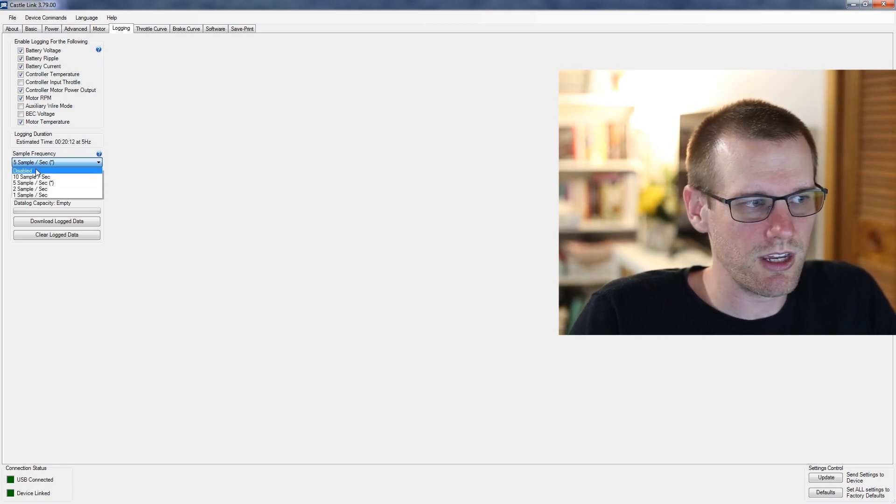
click(49, 176)
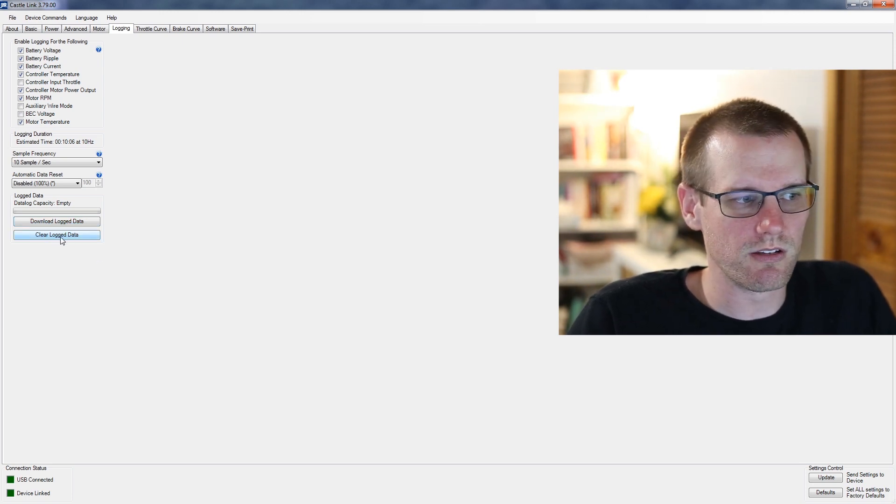
- Set the throttle curve's interpolation to None
click(150, 28)
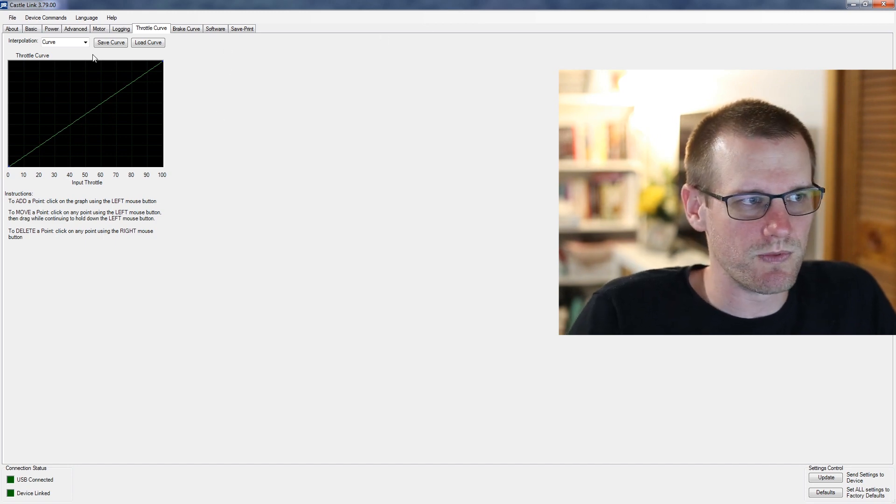
click(86, 42)
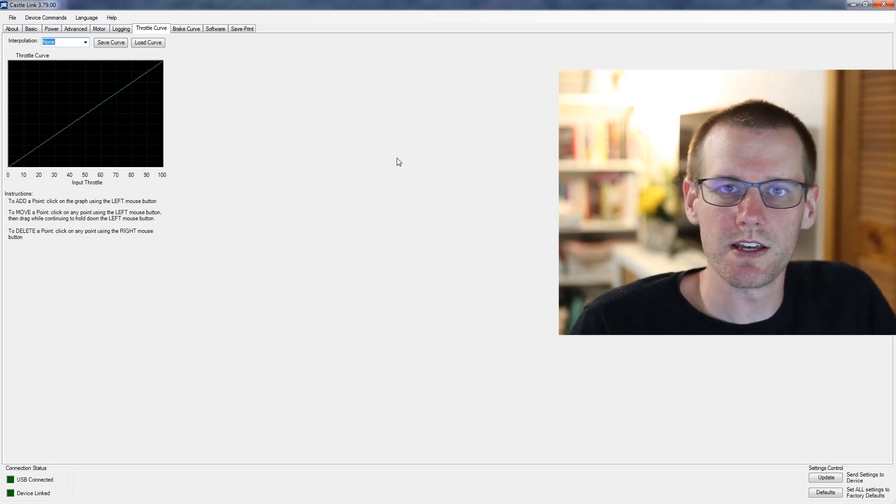
- Try bending the reverse/brake curve with a point at about 75% input throttle, using Linear and None interpolation
click(186, 28)
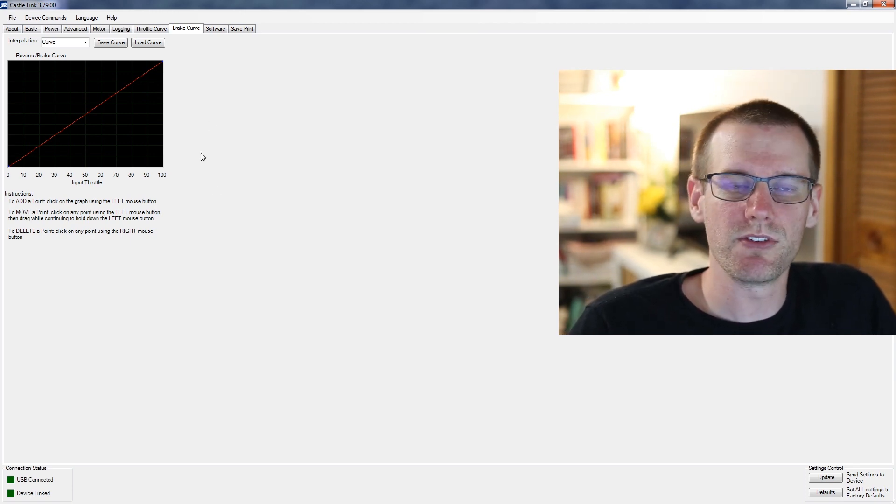
mouse_move(88, 114)
mouse_down()
mouse_move(106, 133)
mouse_move(102, 125)
mouse_up()
click(86, 42)
key(Up)
key(Return)
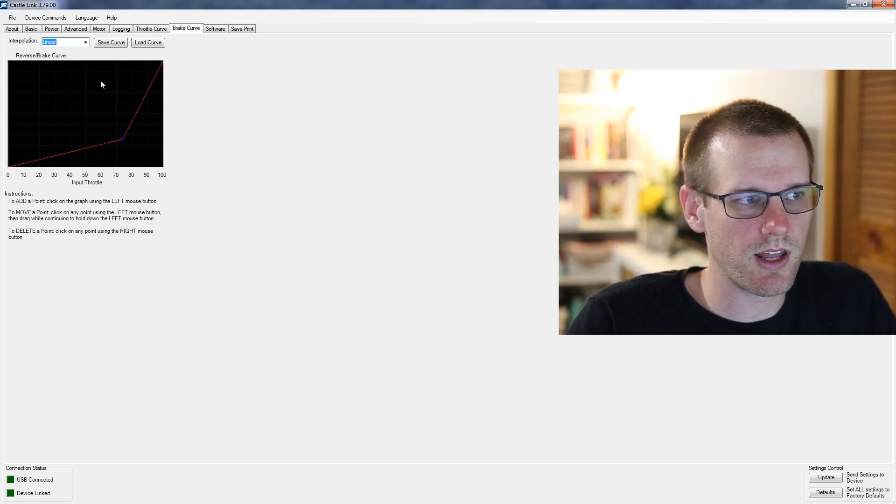
click(86, 42)
key(Up)
key(Return)
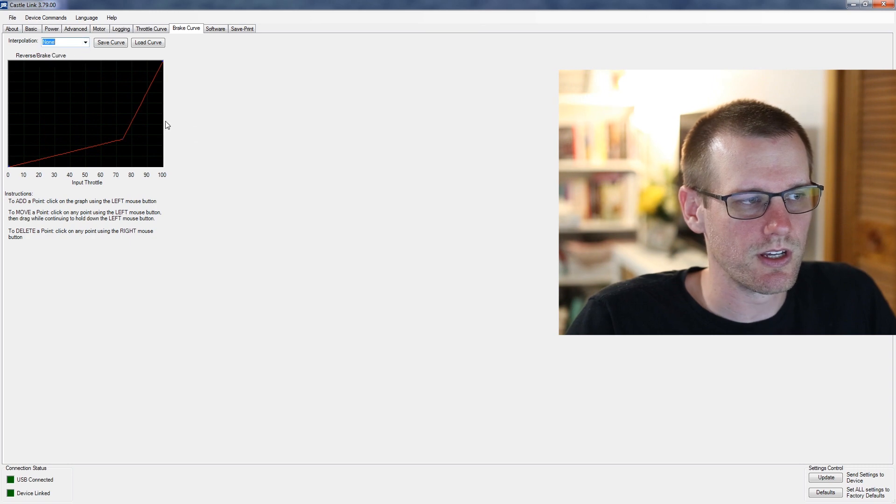
- Restore the straight reverse/brake curve with Linear interpolation
click(78, 40)
click(64, 56)
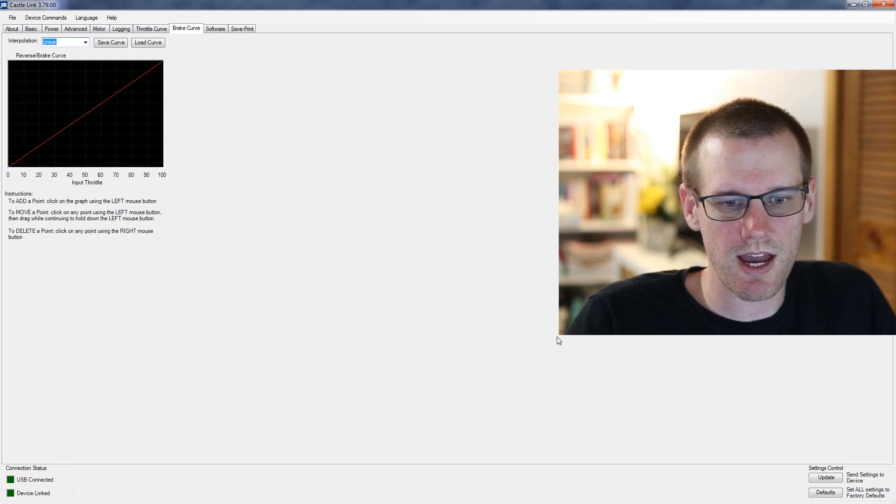
- View the available firmware versions and the save and print page, and return to the brake curve
click(222, 28)
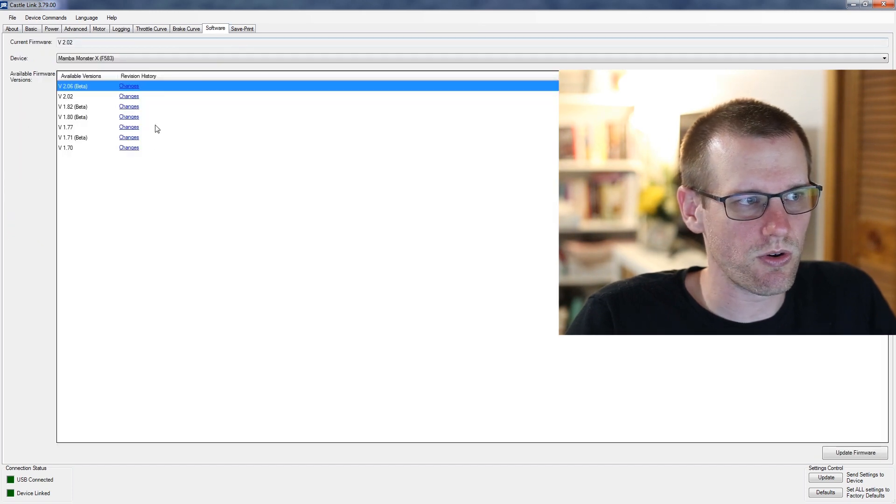
click(243, 29)
click(215, 29)
click(189, 29)
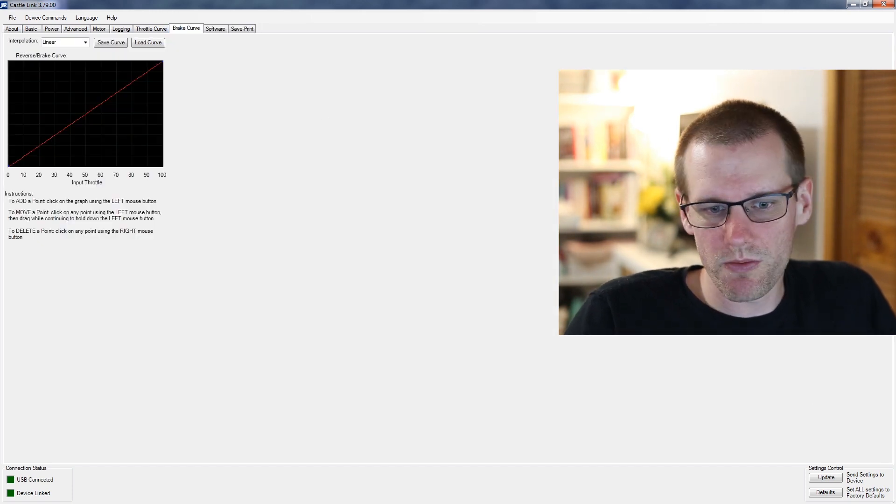
- Send the configured settings to the connected speed controller and dismiss the progress dialog
click(830, 478)
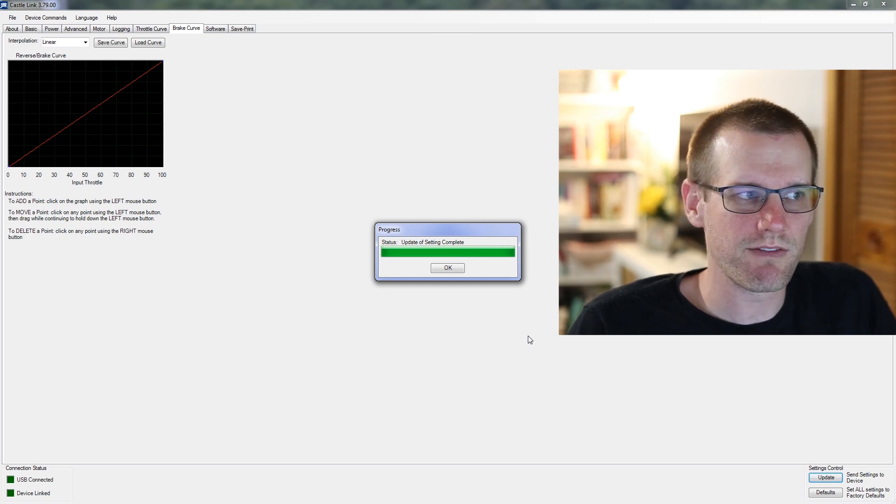
click(445, 268)
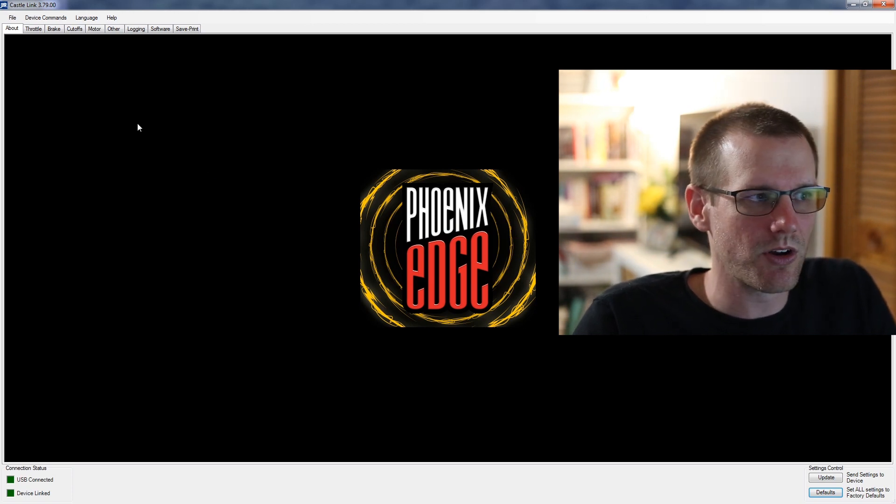
- Review the available Vehicle Type choices in the Phoenix Edge controller's throttle settings
click(34, 30)
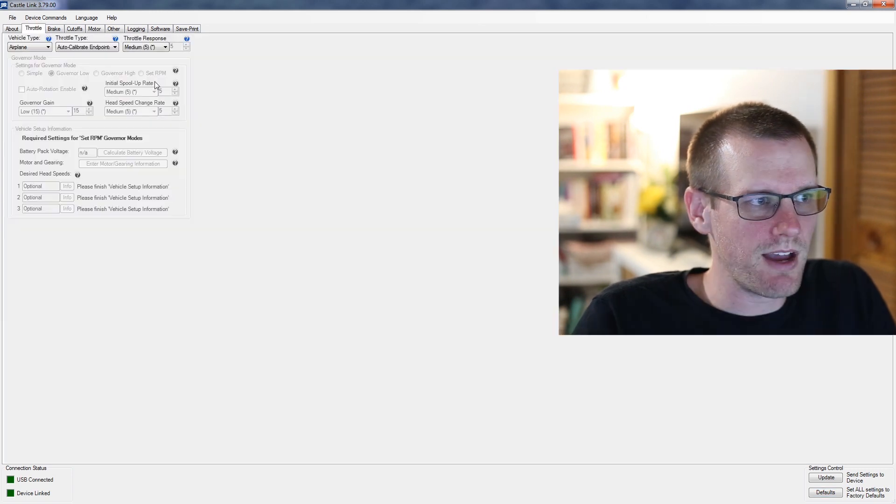
click(23, 48)
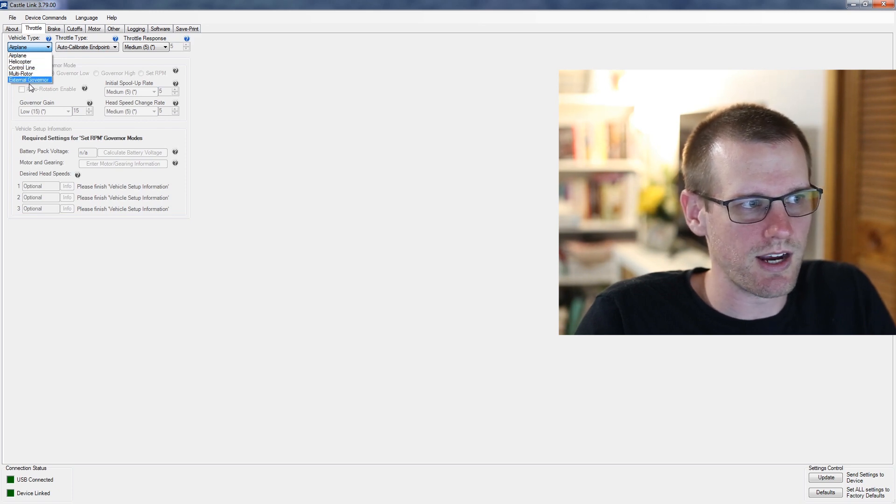
click(146, 84)
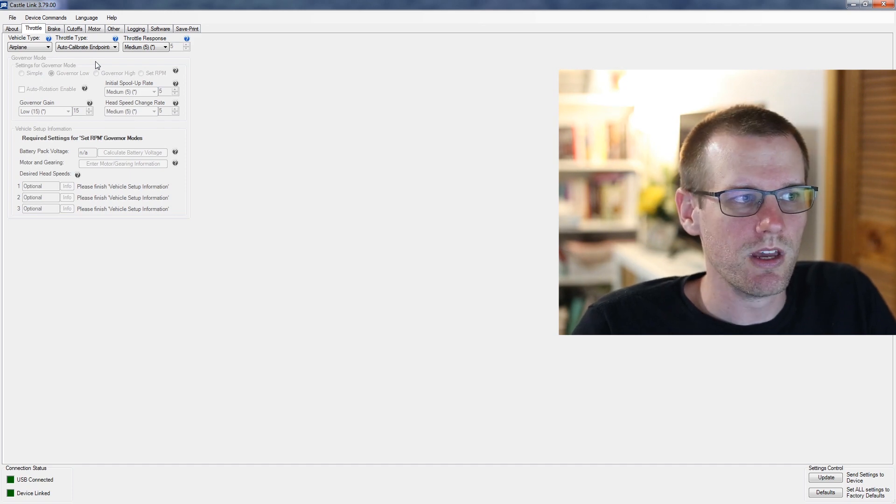
- Try Fixed-Endpoints as the throttle type and switch it back to Auto-Calibrate Endpoints
click(85, 47)
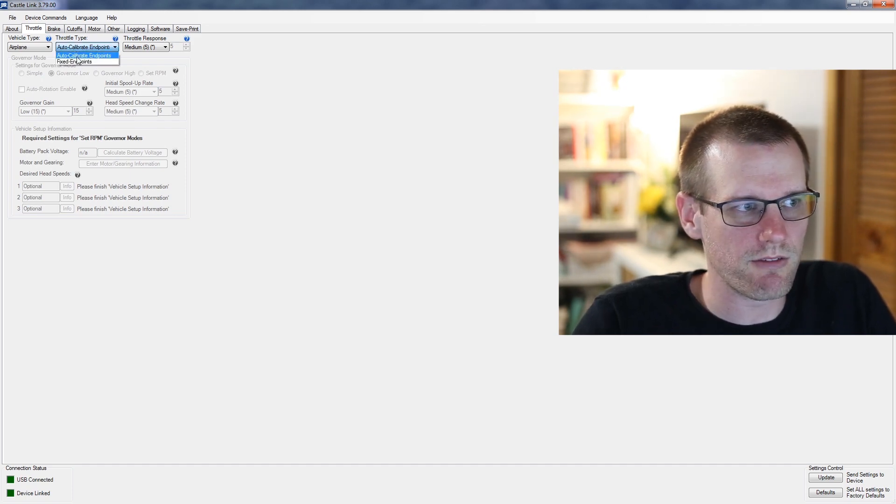
click(88, 61)
click(98, 47)
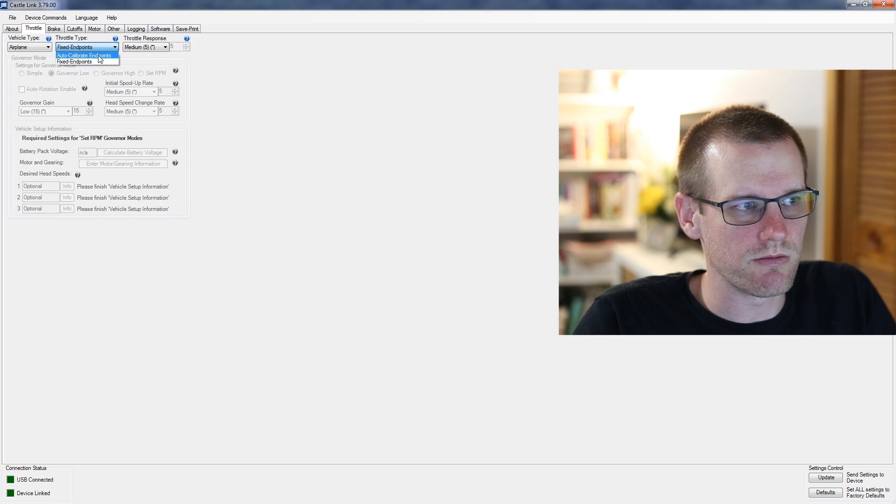
click(99, 56)
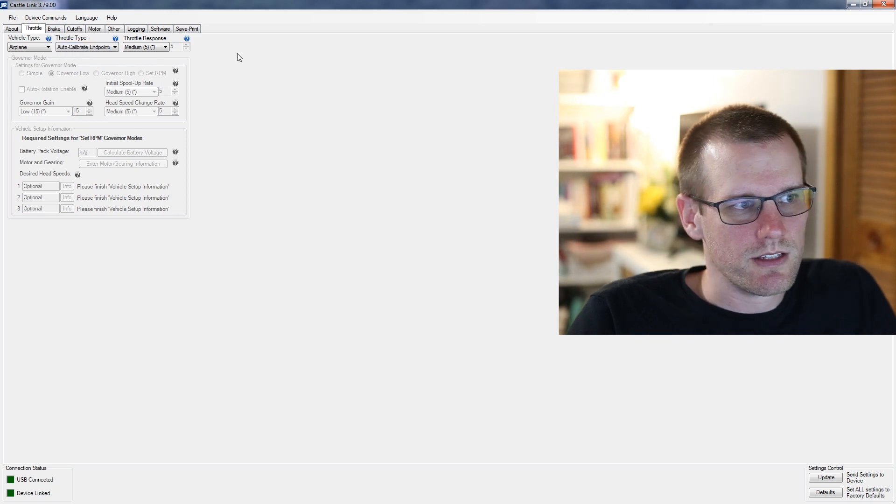
- Review the available Throttle Response choices and select Airplane as the vehicle type
click(148, 48)
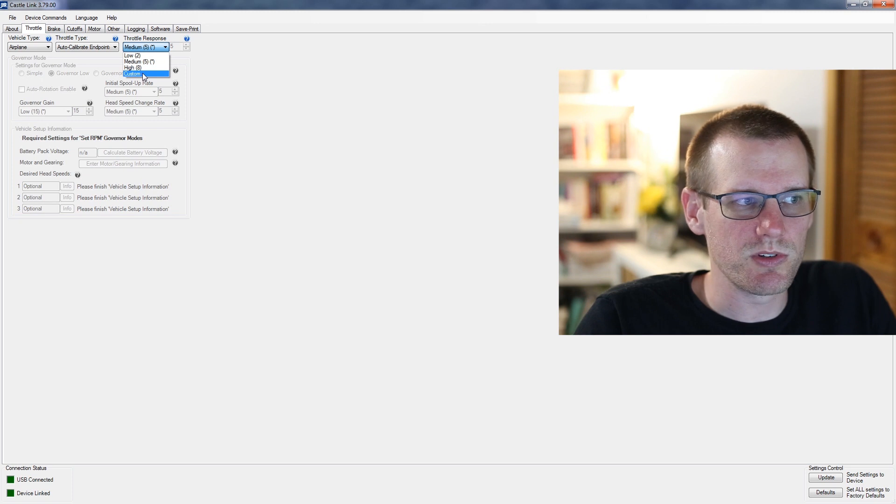
click(216, 97)
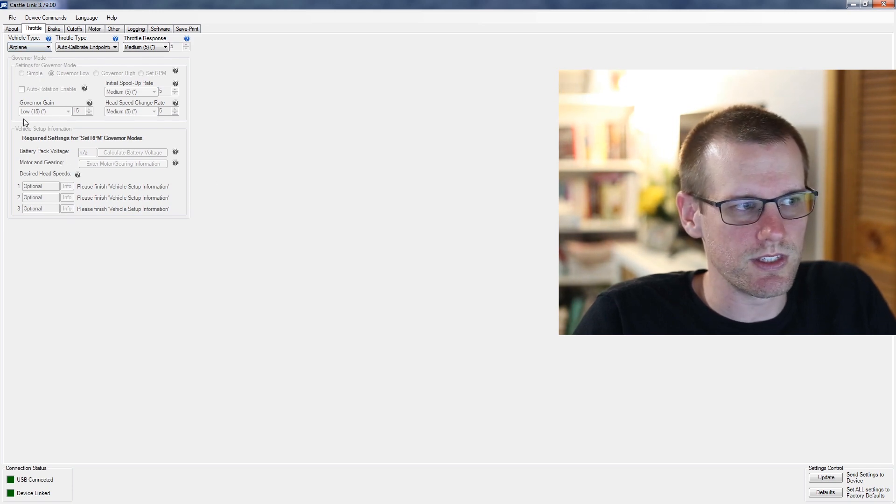
click(34, 47)
click(25, 56)
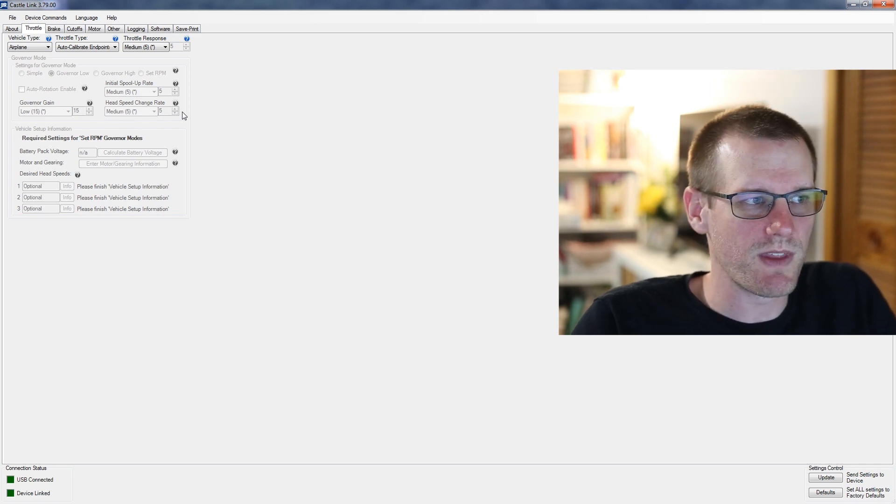
- Review the available Brake Strength choices in the brake settings and keep 0%, Disabled selected
click(55, 30)
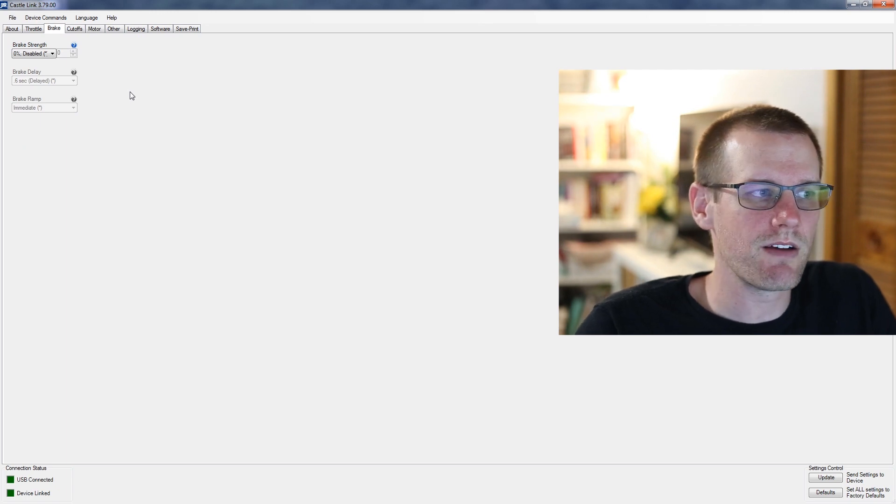
click(35, 54)
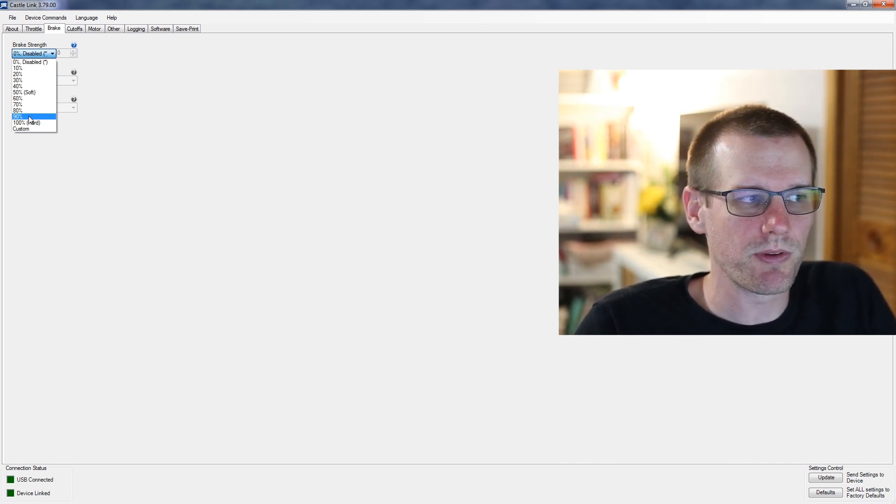
click(29, 62)
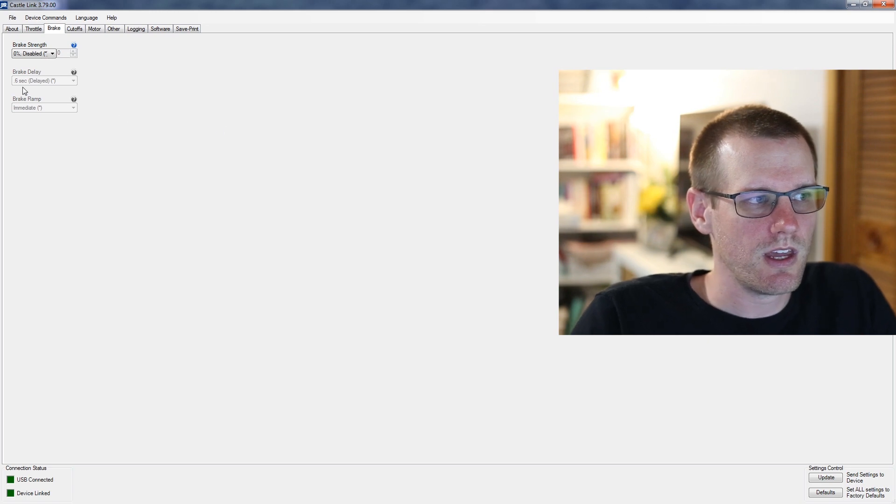
- Try a brake strength of 10% to inspect the Brake Ramp choices, and set the strength back to 0%, Disabled
click(31, 54)
click(31, 66)
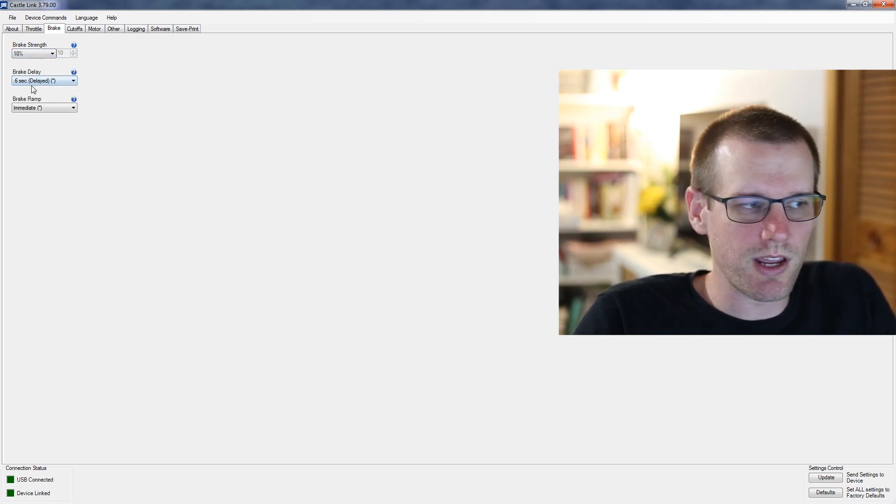
click(45, 111)
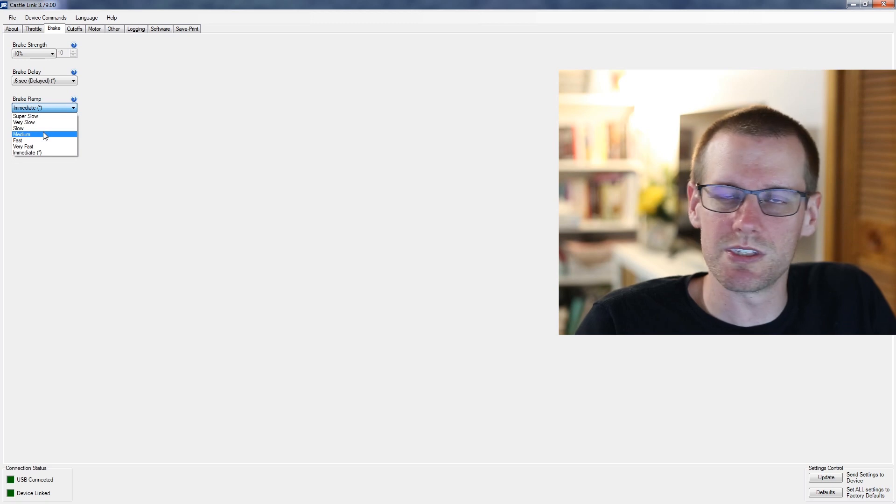
click(94, 150)
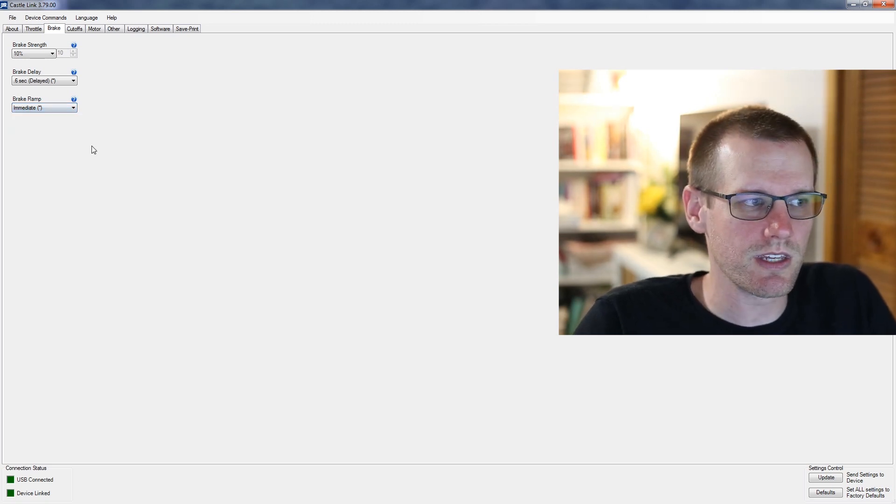
click(52, 54)
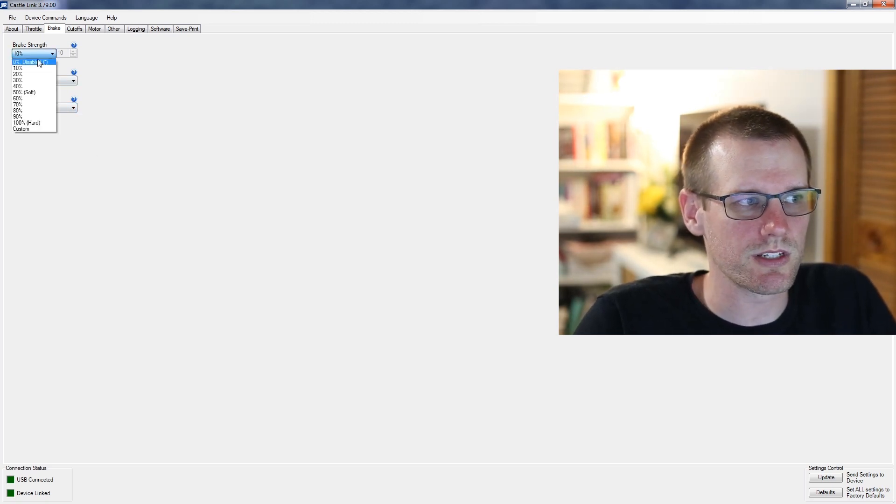
click(34, 62)
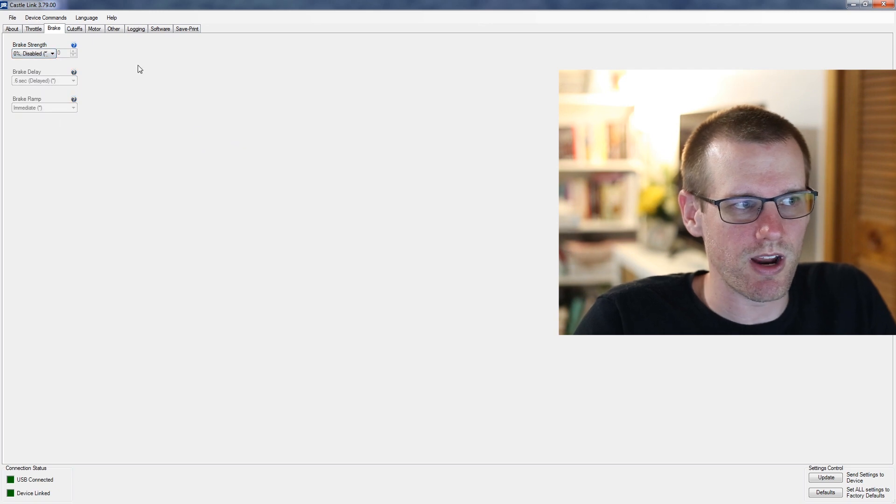
- Set the Auto-Lipo cutoff in the cutoff settings to 3.3 Volts/Cell
click(73, 30)
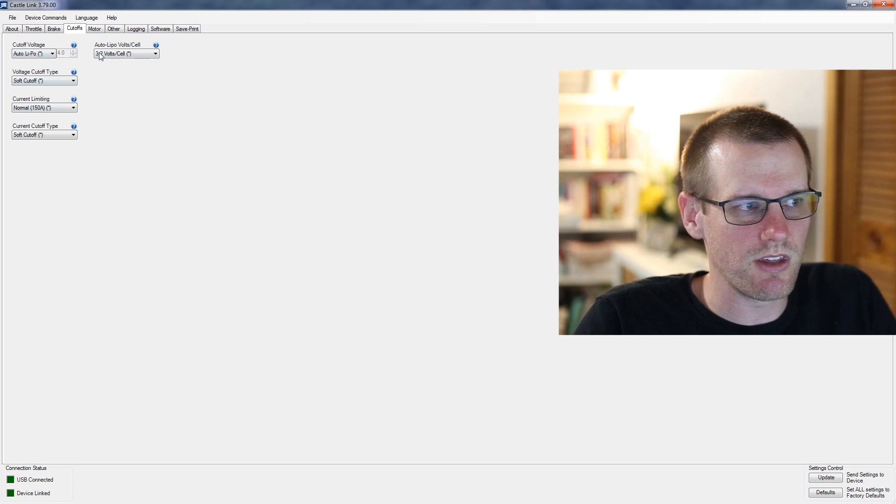
click(74, 108)
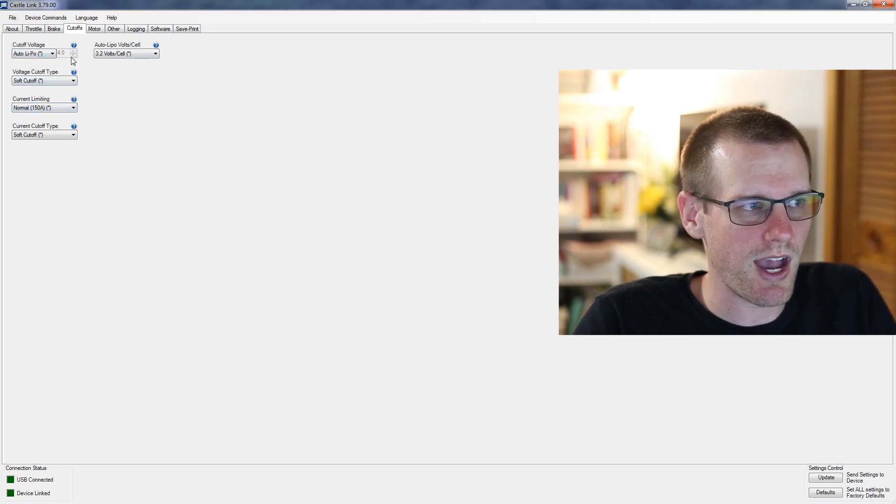
click(142, 54)
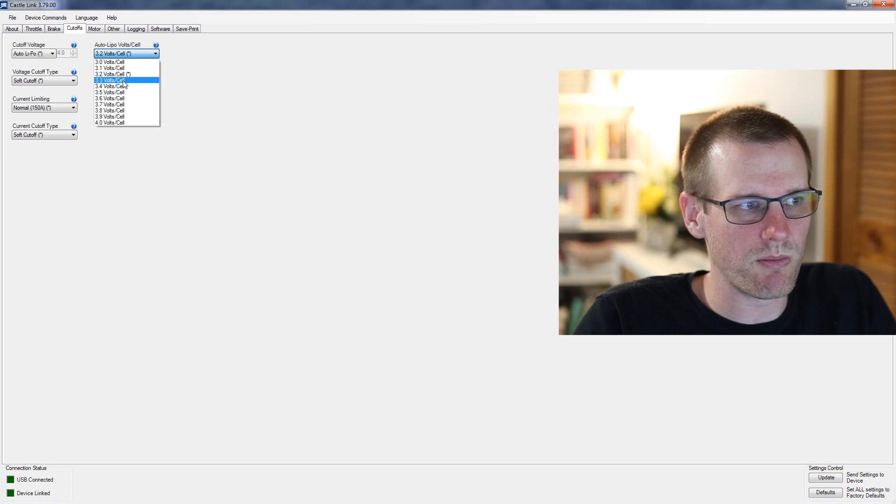
click(124, 81)
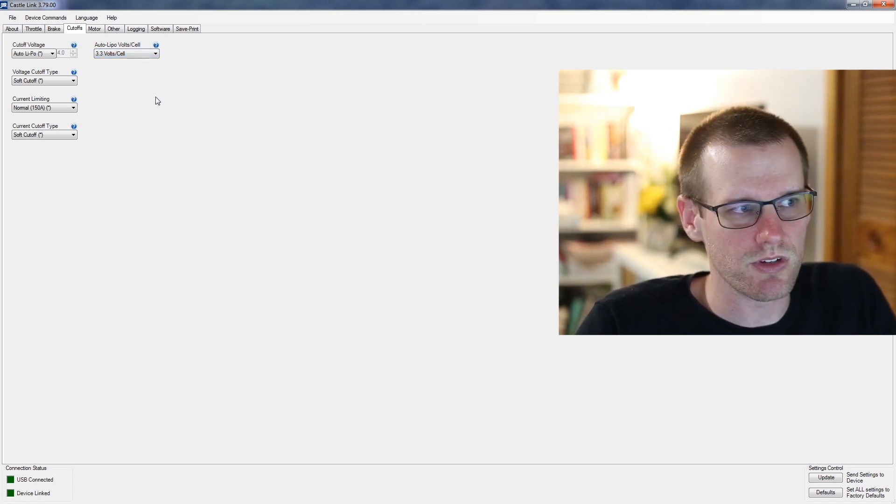
- Review the Voltage Cutoff Type choices and read the help description of that setting
click(55, 80)
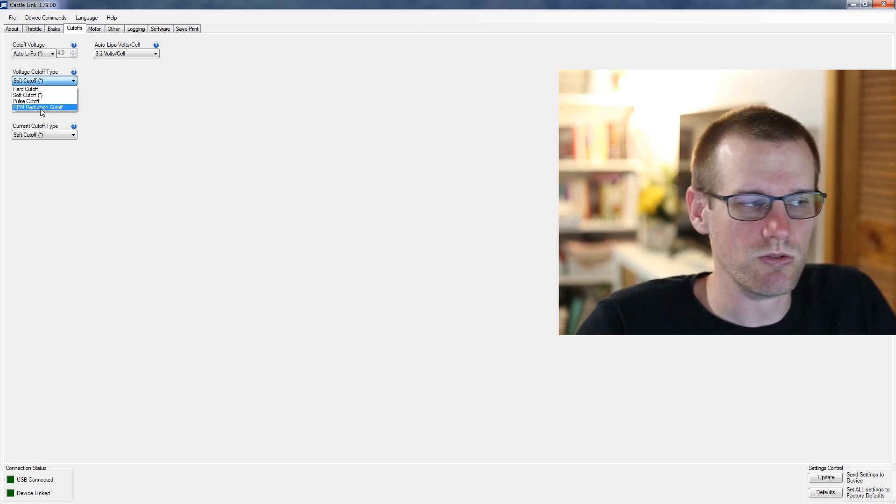
click(169, 143)
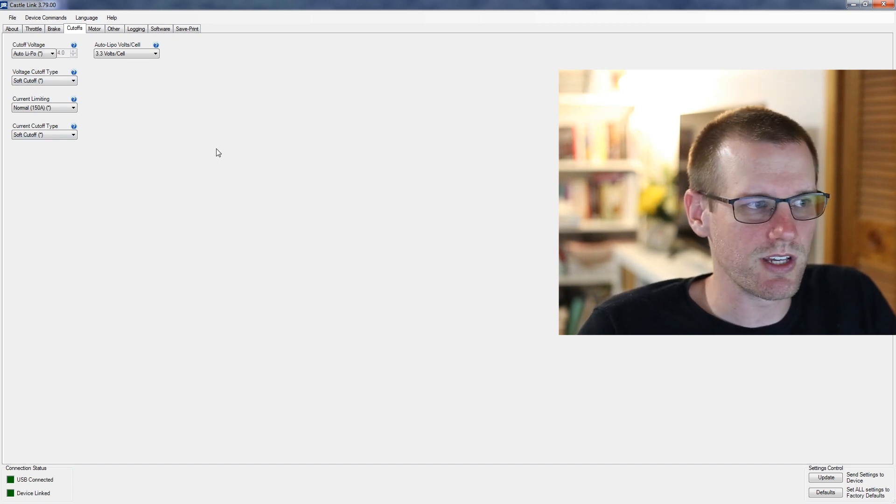
click(74, 74)
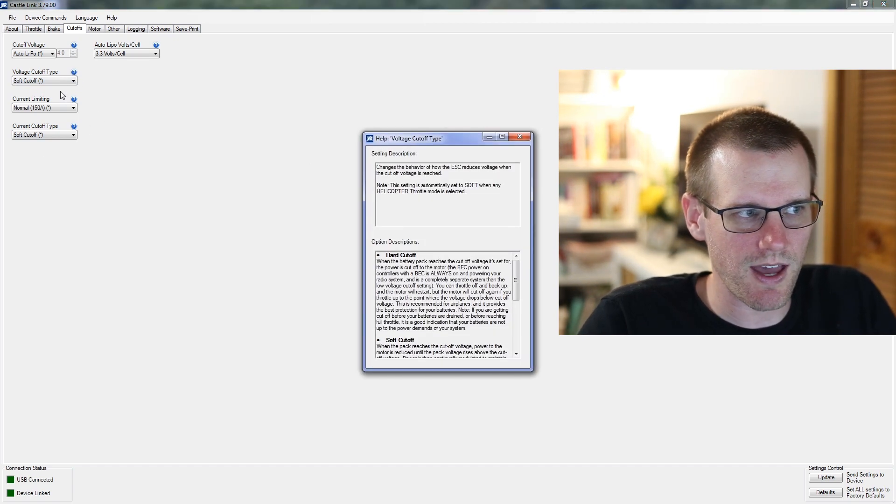
scroll(503, 278, down, 6)
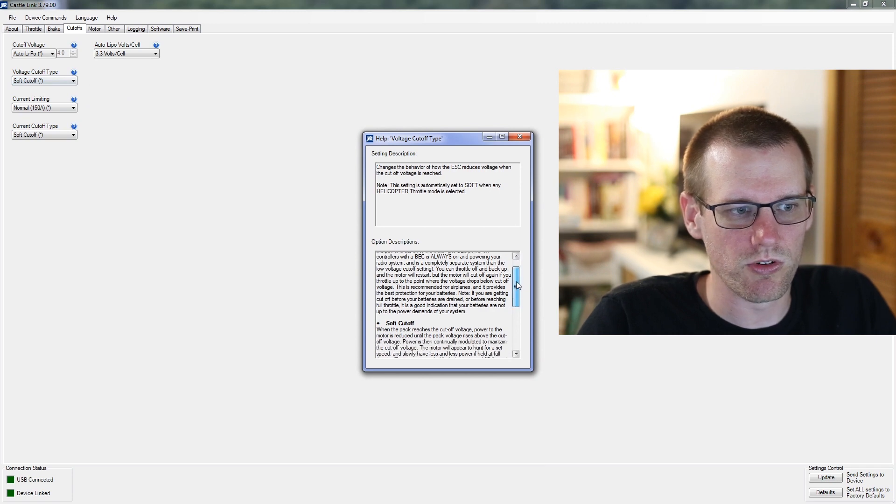
scroll(516, 327, up, 6)
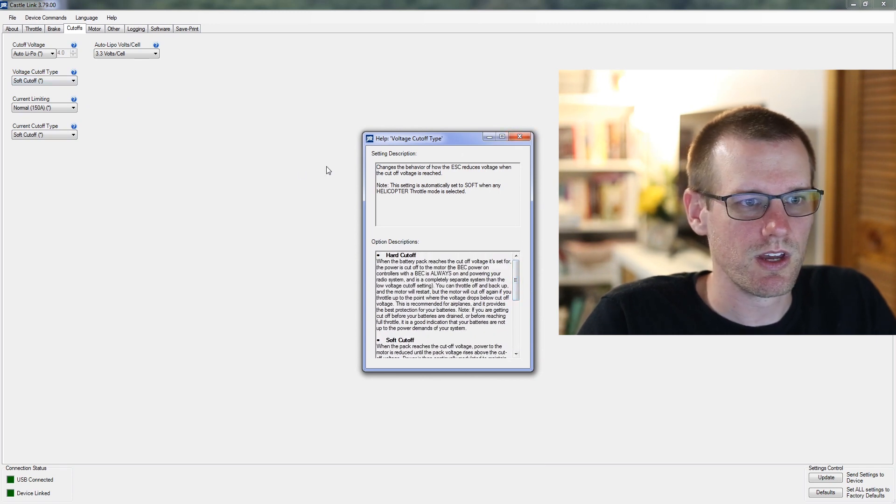
click(518, 135)
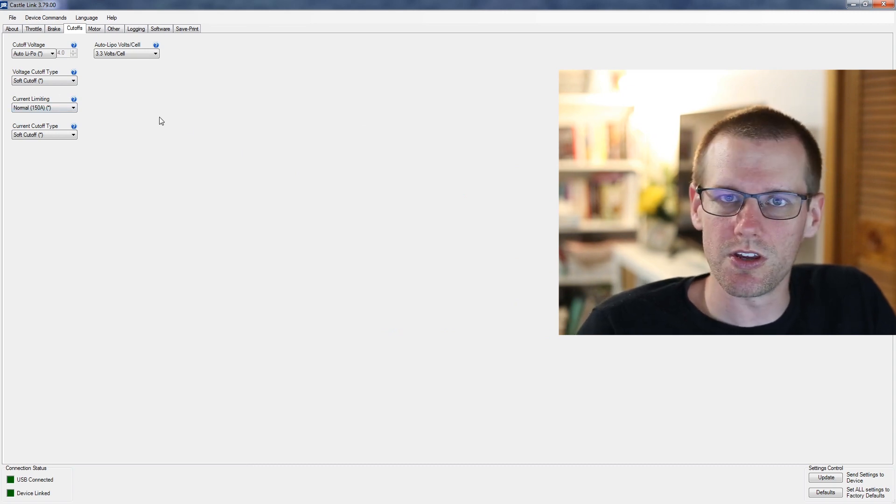
- Review the Current Limiting and Current Cutoff Type choices, keeping Normal (150A) and Soft Cutoff selected
click(41, 109)
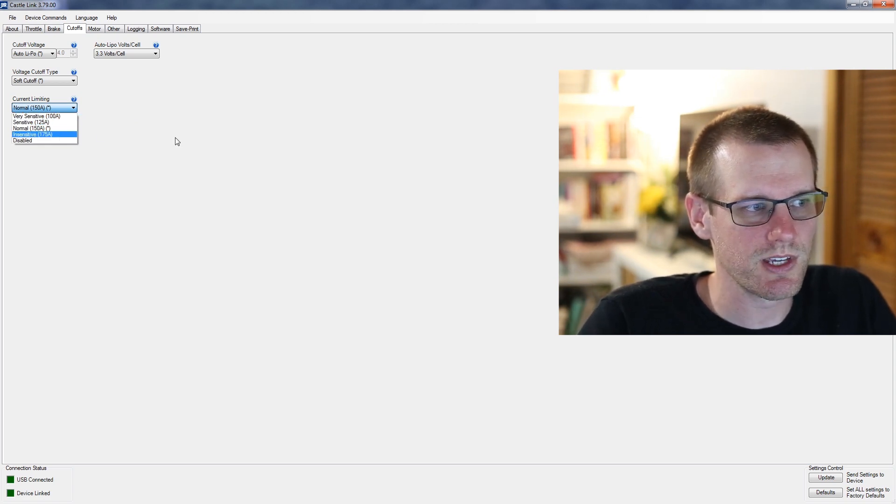
click(111, 131)
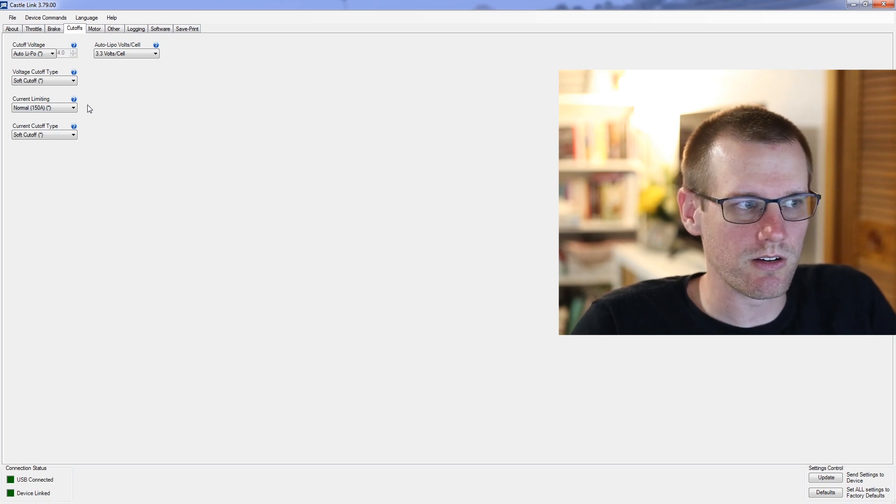
click(41, 107)
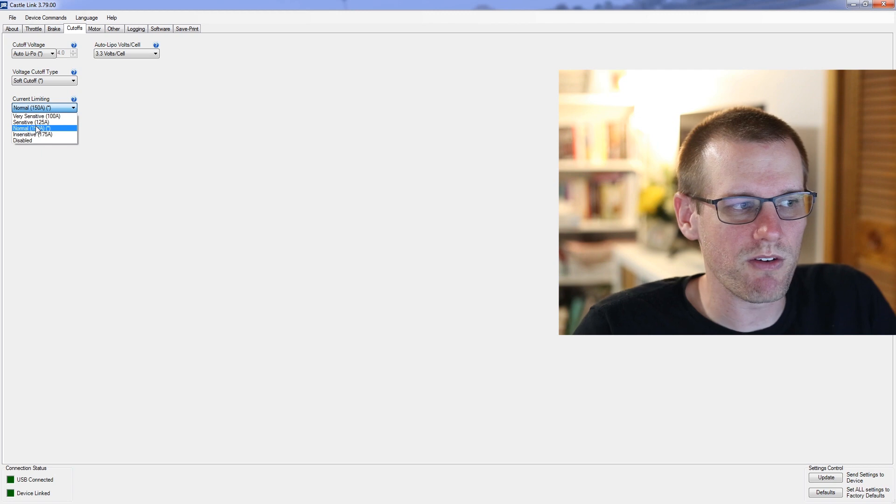
click(37, 128)
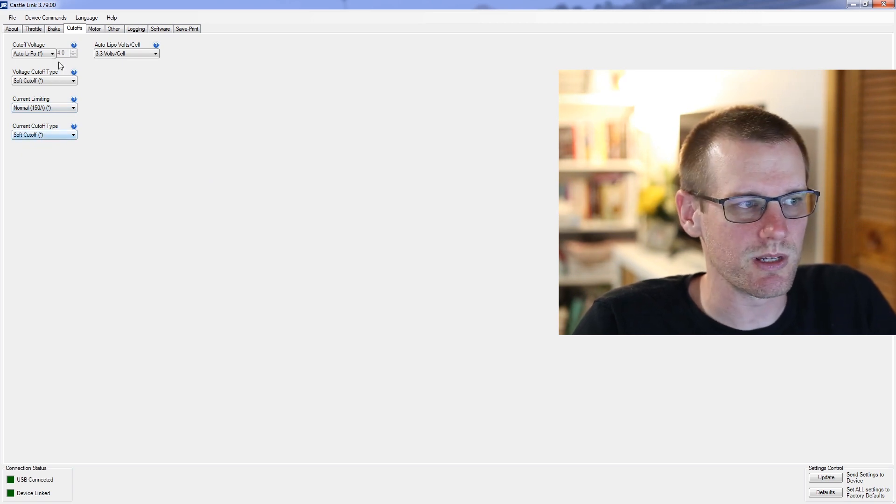
click(46, 135)
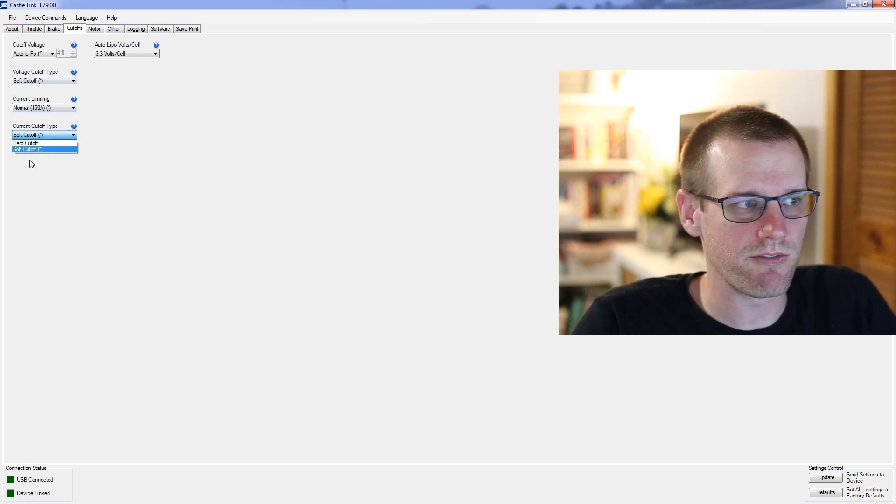
click(21, 149)
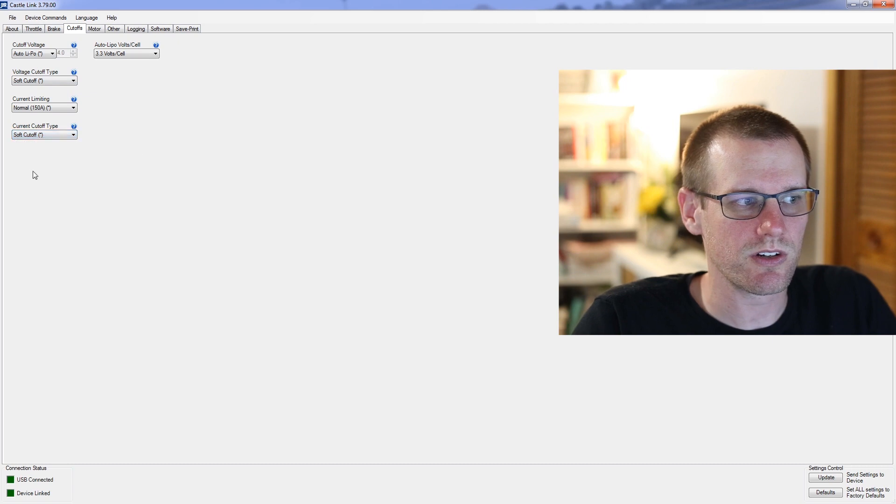
- Read the help description of the Motor Start Power setting and its options in the motor settings
click(94, 30)
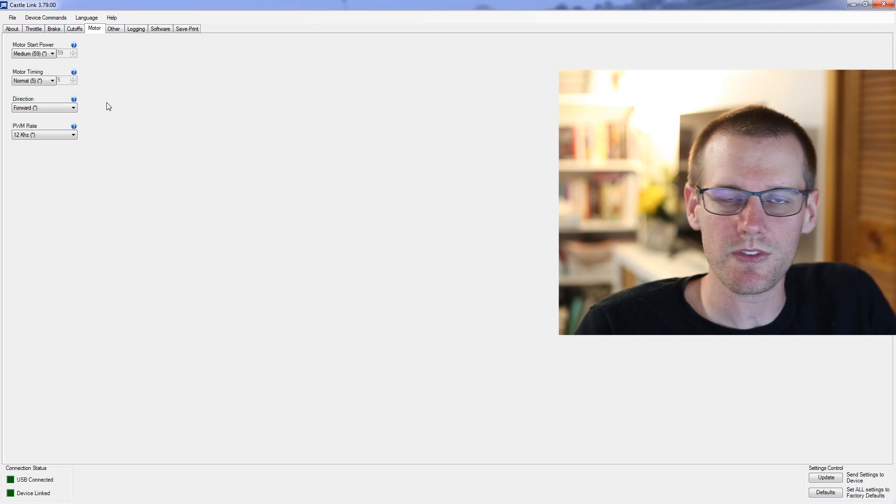
click(74, 46)
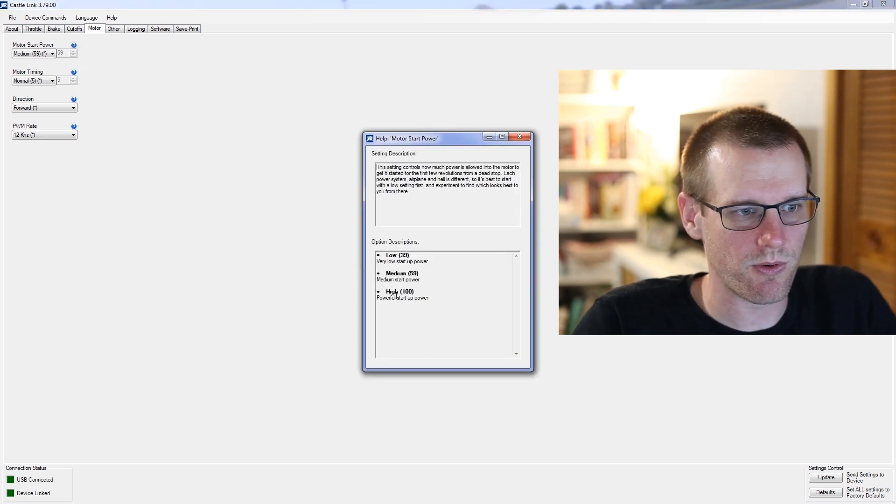
drag(382, 281, 428, 263)
click(416, 309)
drag(377, 292, 430, 299)
click(409, 302)
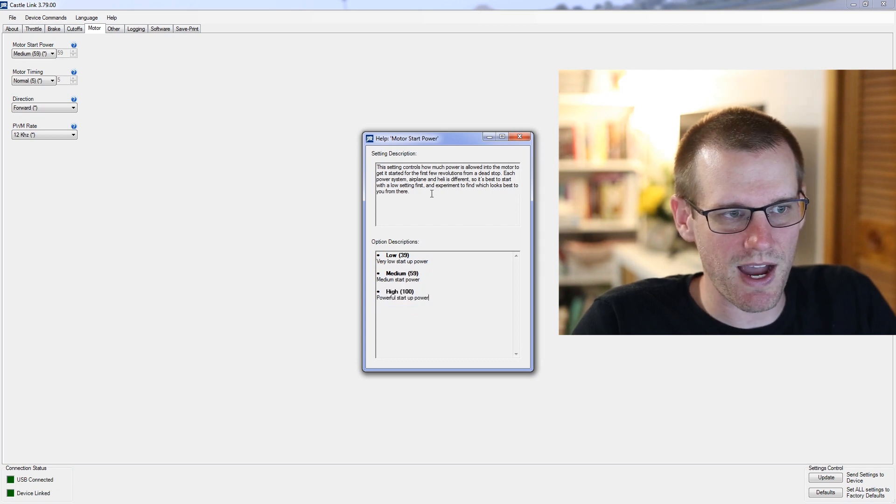
click(520, 136)
- Review the available Motor Start Power and Motor Timing choices without changing either setting
click(34, 54)
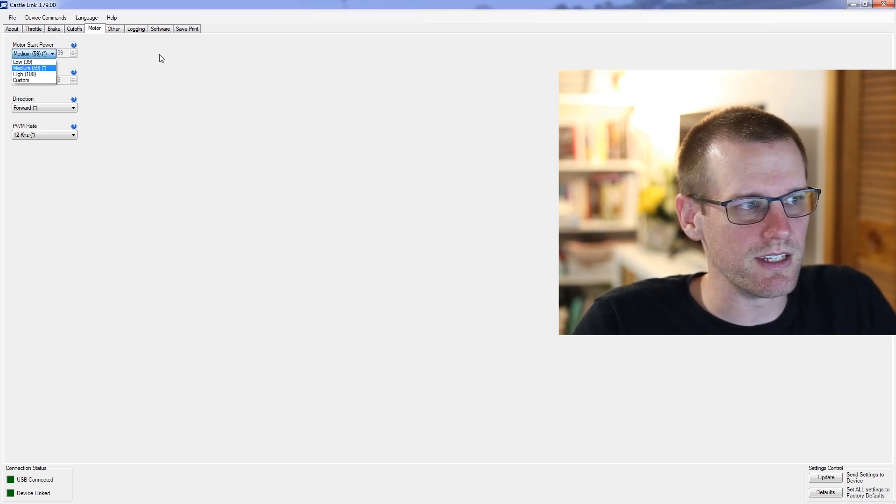
click(154, 74)
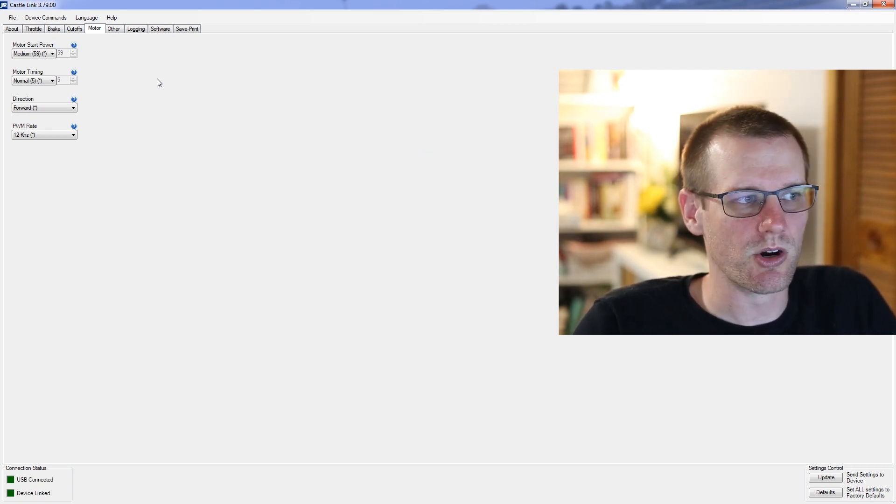
click(34, 80)
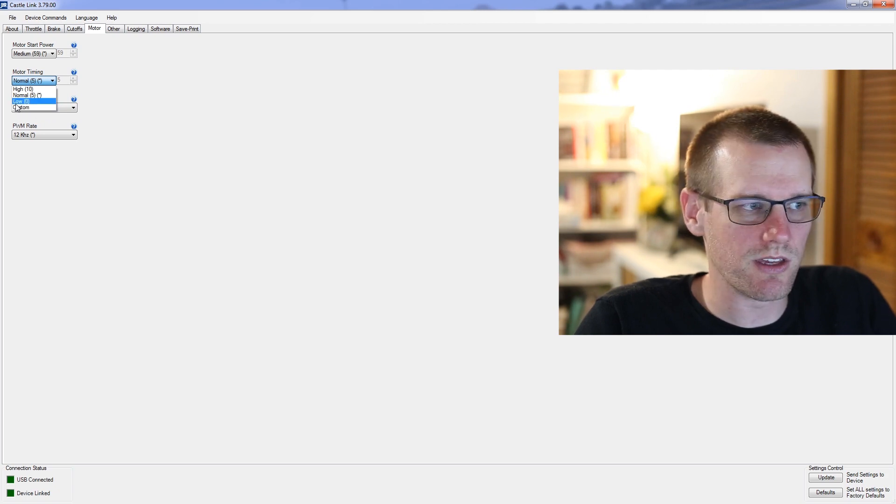
click(171, 110)
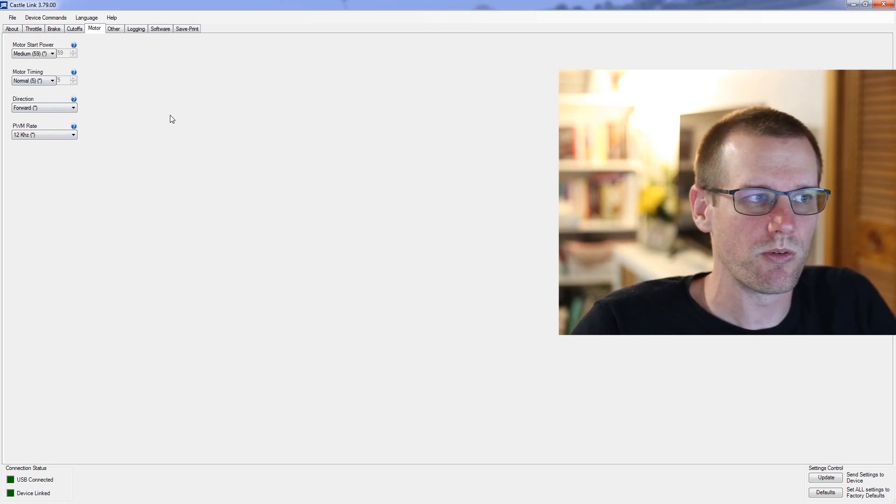
- Open the controller's other settings and review the Power-On Beep choices, keeping Enabled selected
click(111, 30)
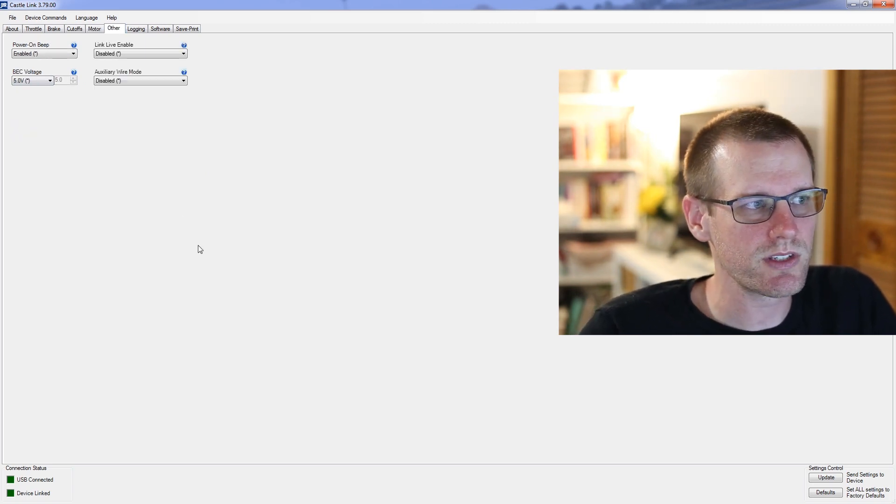
click(41, 55)
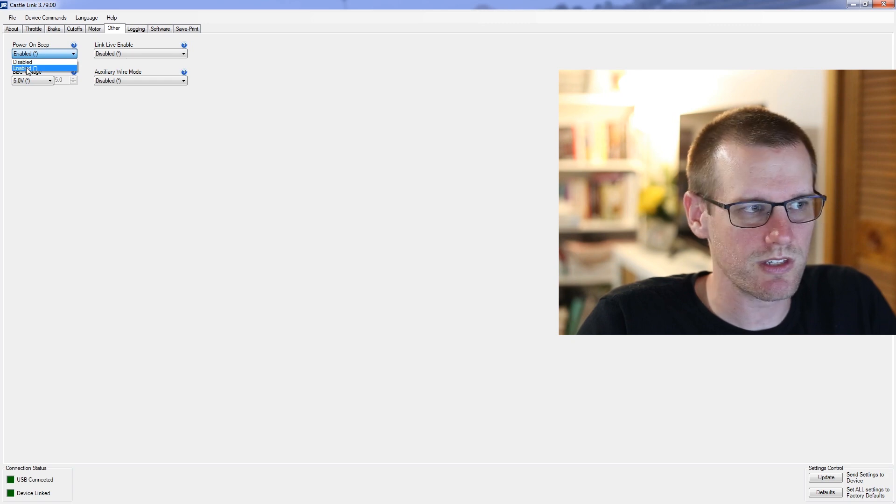
click(80, 129)
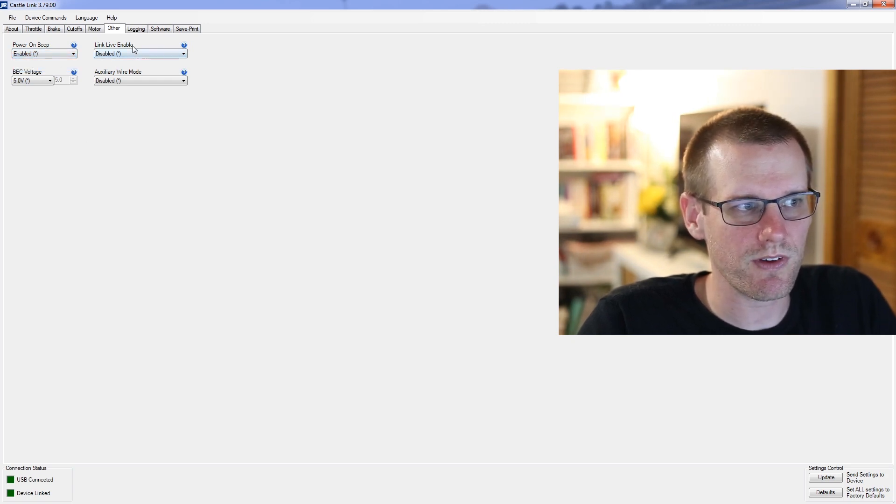
- Read the help description of the Link Live Enable setting and its options
click(184, 45)
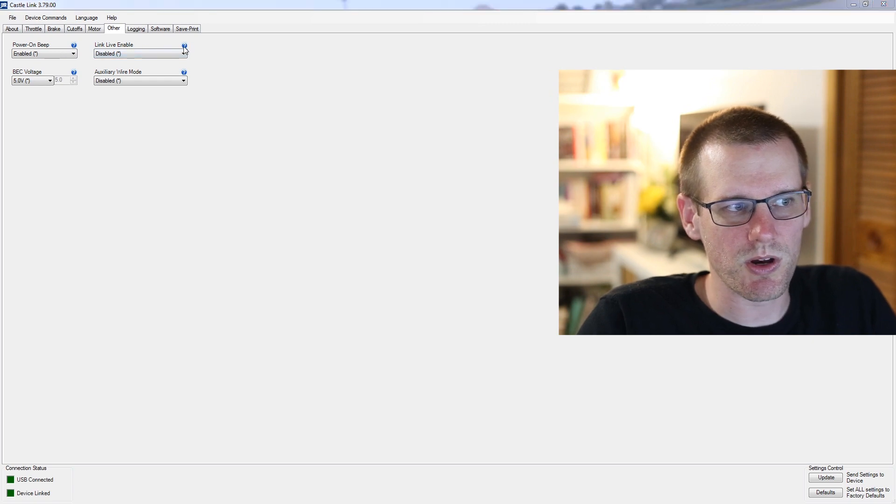
click(510, 137)
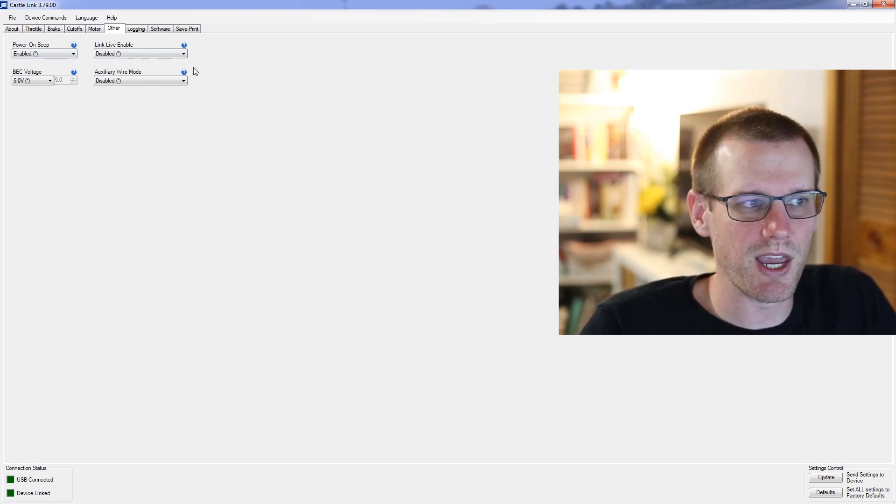
click(184, 45)
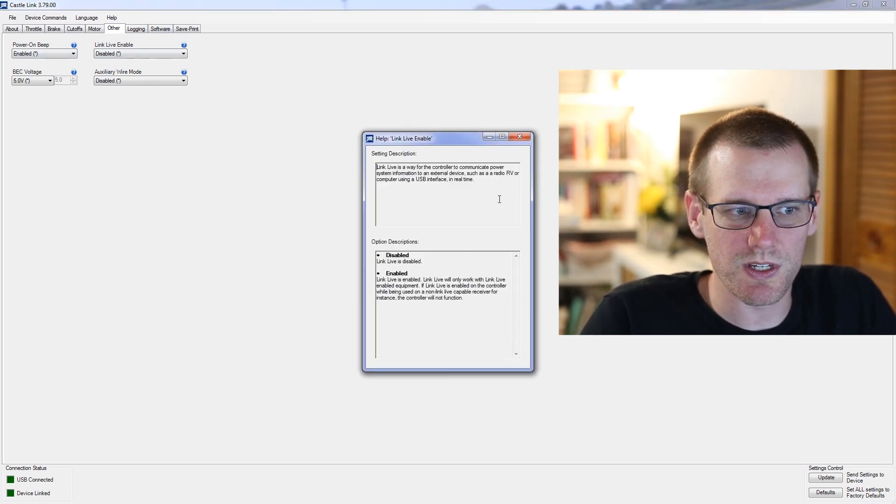
click(521, 136)
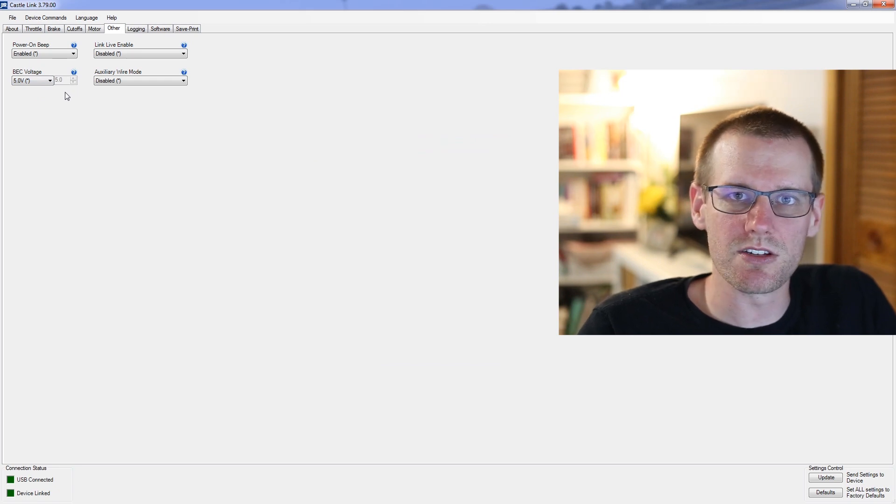
- Set the controller's BEC Voltage to 6.0V
click(41, 79)
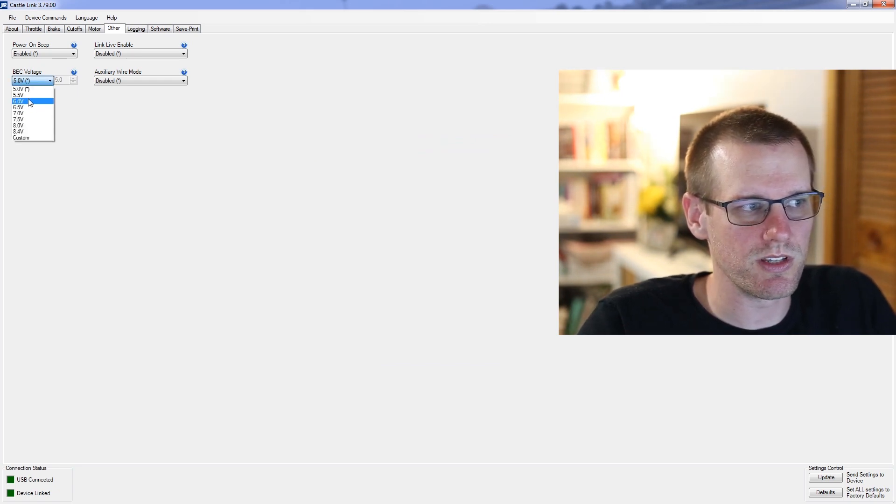
click(29, 102)
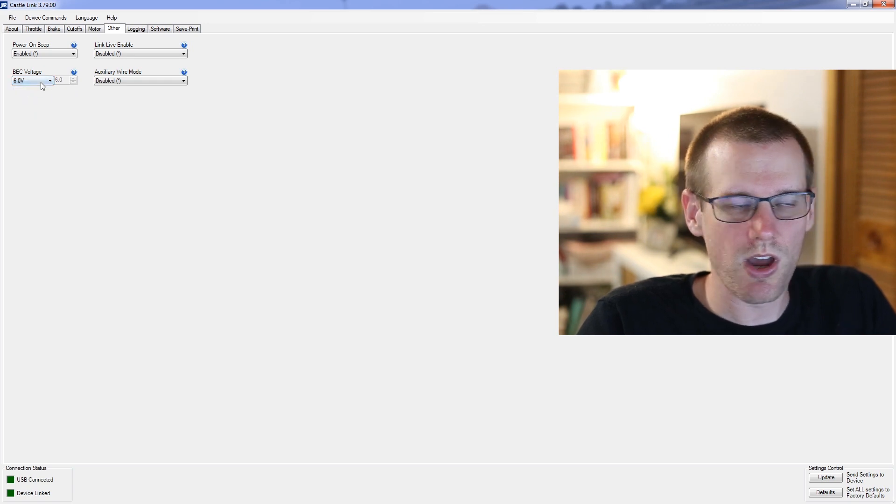
- Review the Auxiliary Wire Mode choices, try Reverse Thrust, and return the mode to Disabled
click(130, 79)
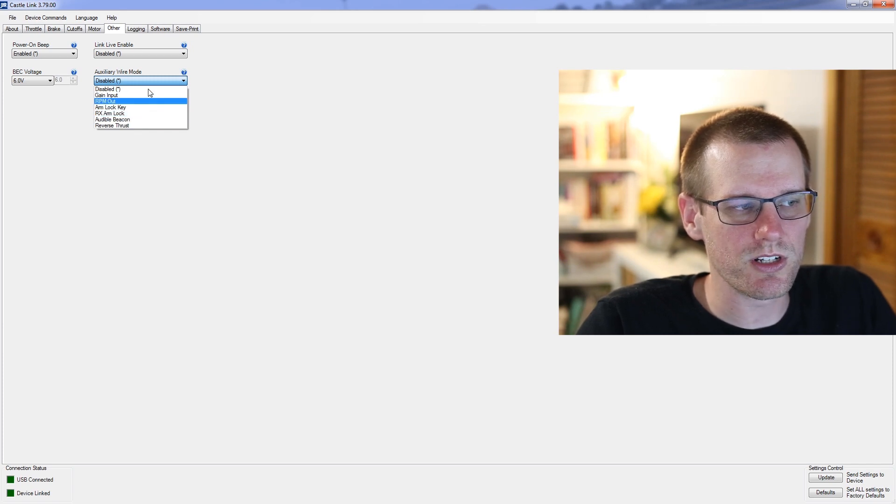
click(120, 135)
click(137, 80)
click(115, 126)
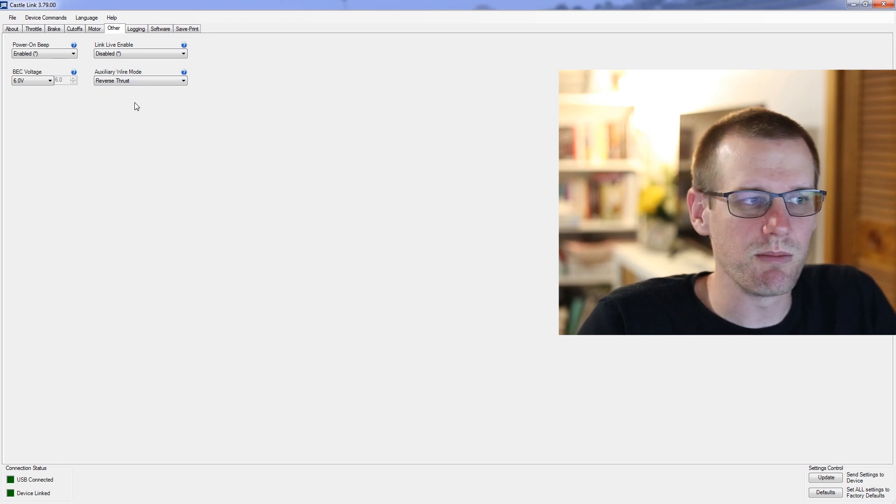
click(137, 80)
click(116, 88)
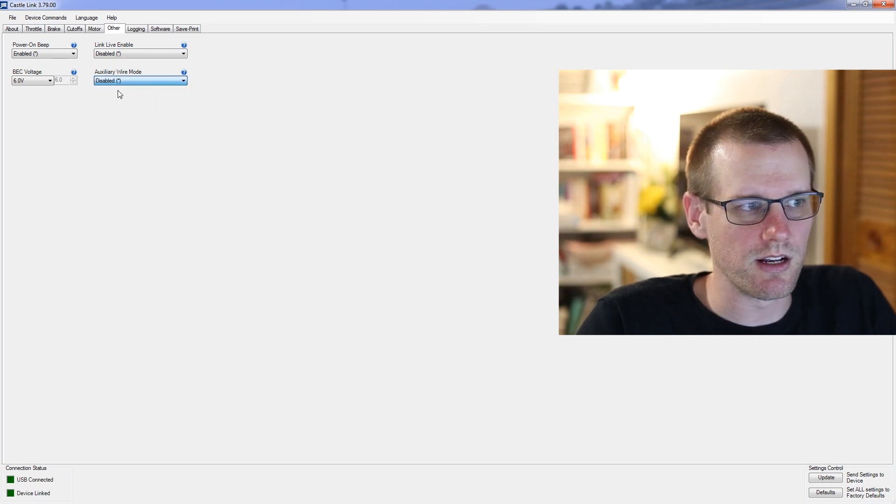
- Turn off data logging for Controller Input Throttle, Governor Gain and BEC Voltage
click(136, 29)
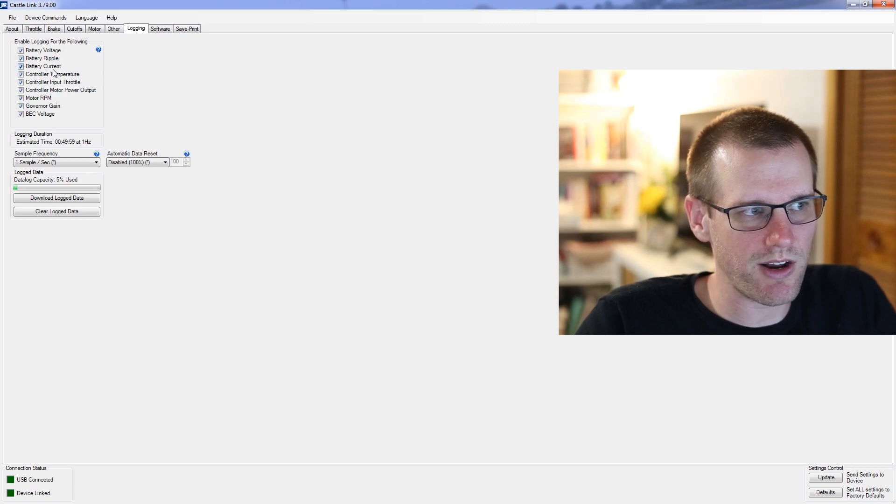
click(20, 82)
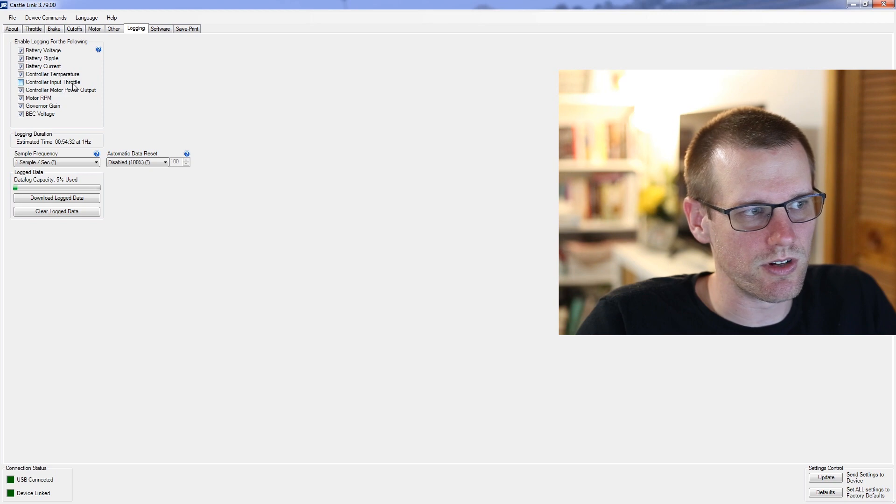
click(20, 107)
click(21, 115)
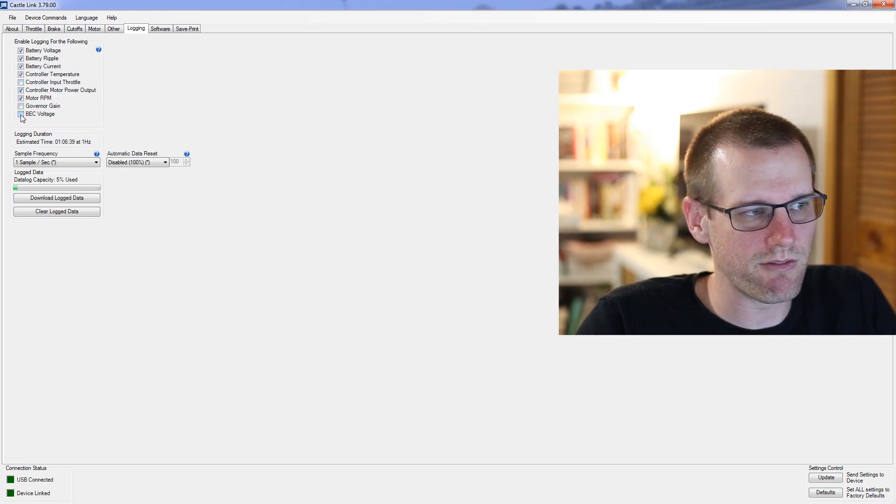
- Set the logging sample frequency to 10 Sample / Sec and send the updated settings to the device
click(160, 29)
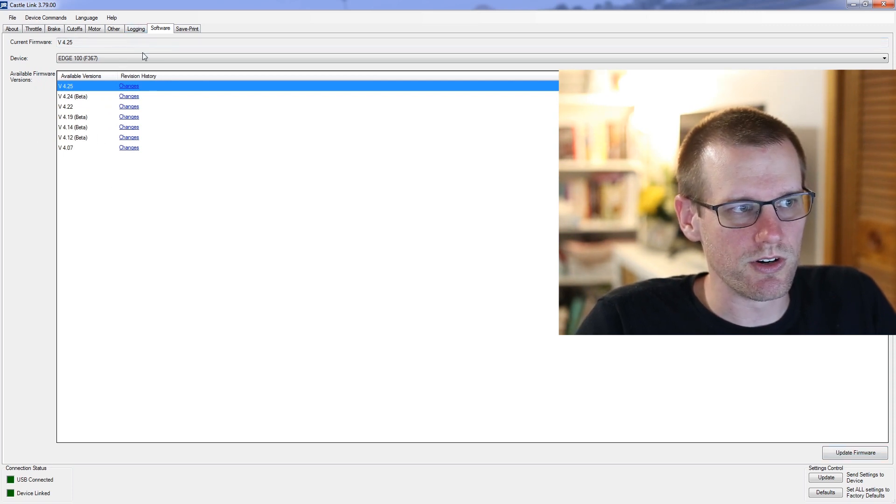
click(134, 29)
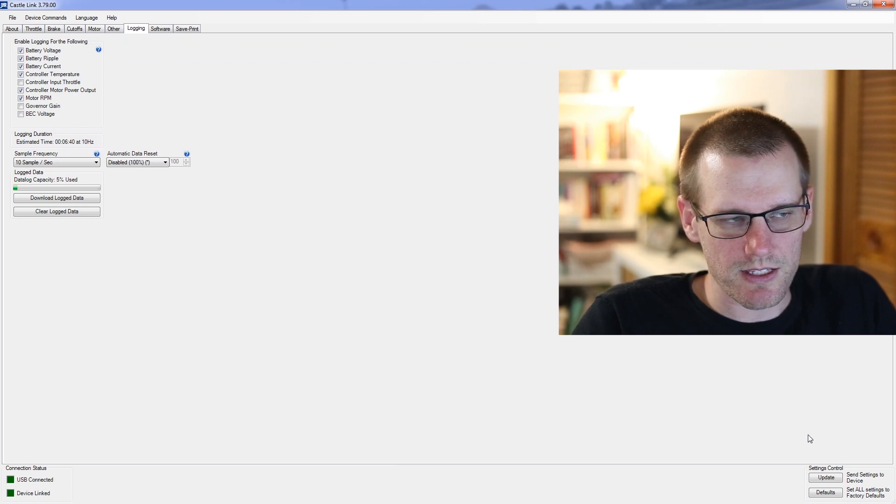
click(834, 478)
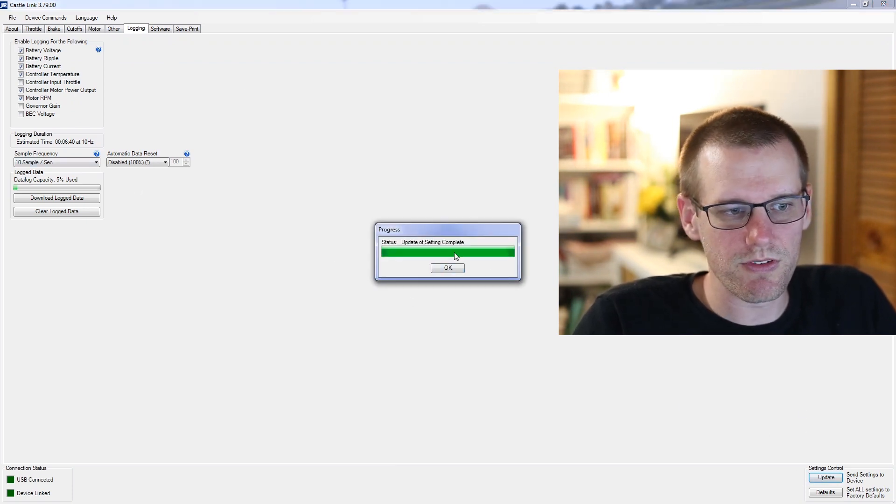
click(451, 269)
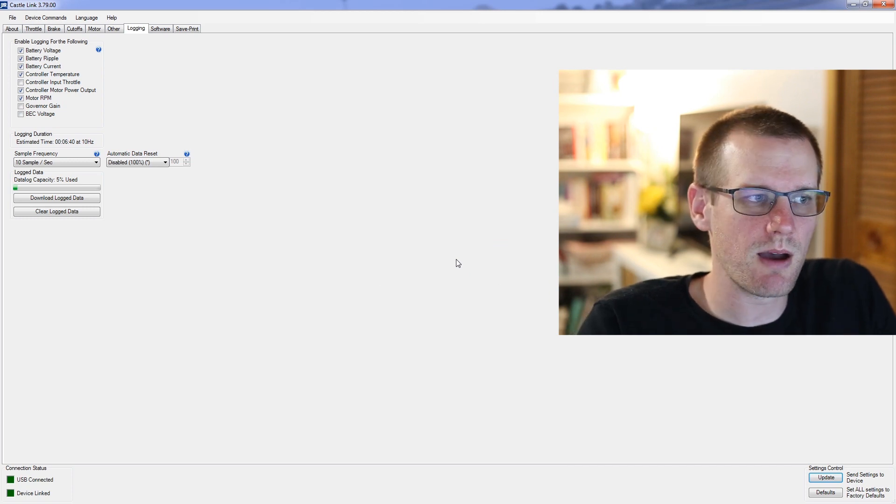